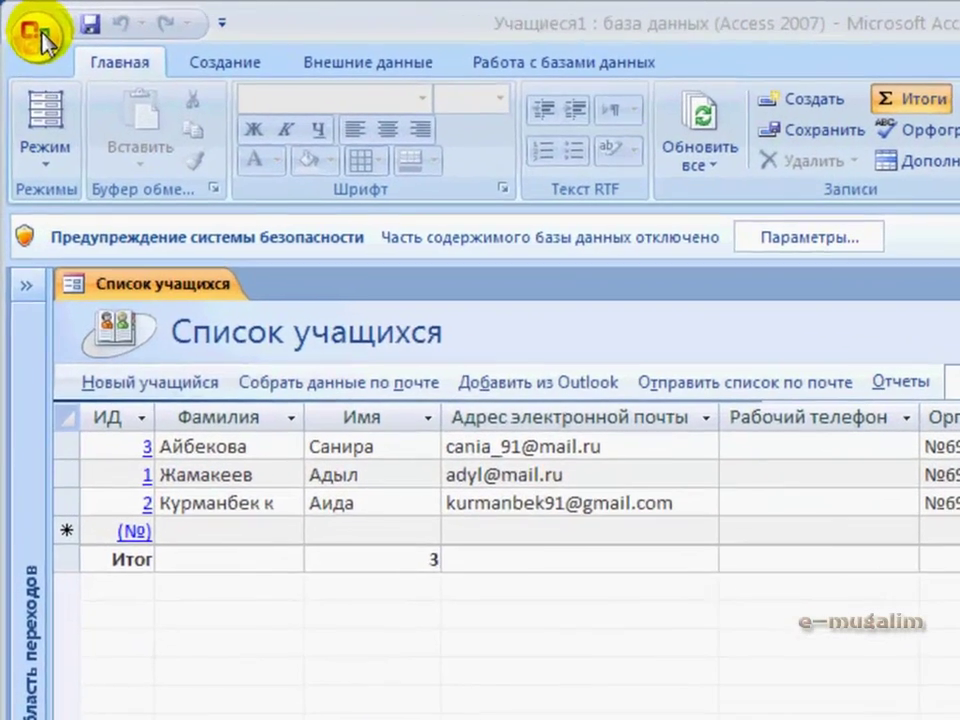
- Open the Office menu to show the file commands and recent databases
left_click(24, 20)
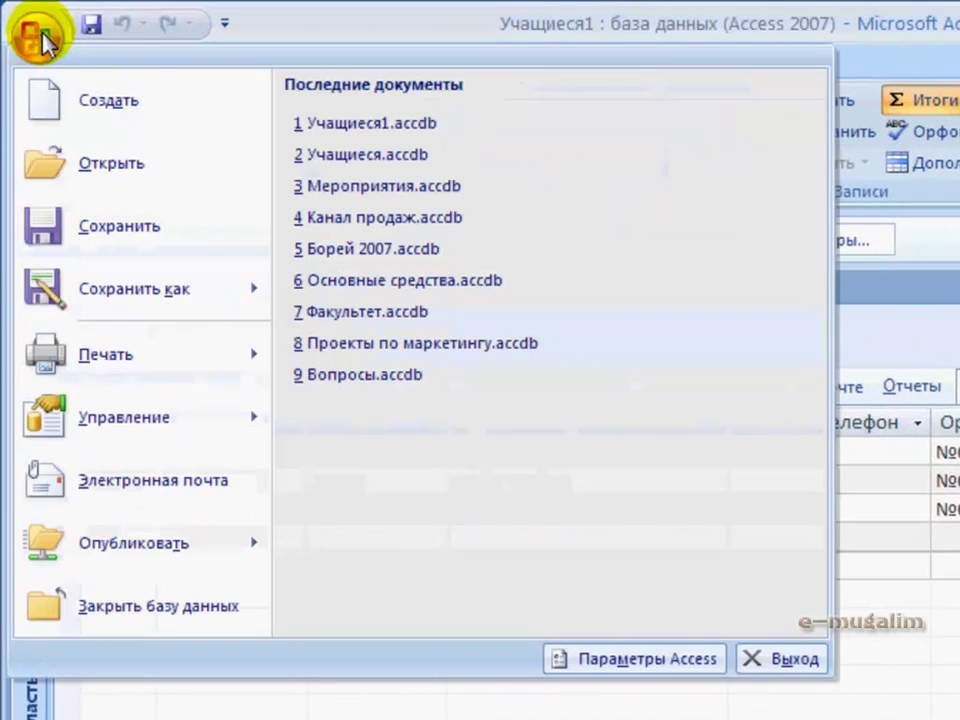
- Browse the Локальные шаблоны templates, then open the details form for student ID 3
left_click(32, 98)
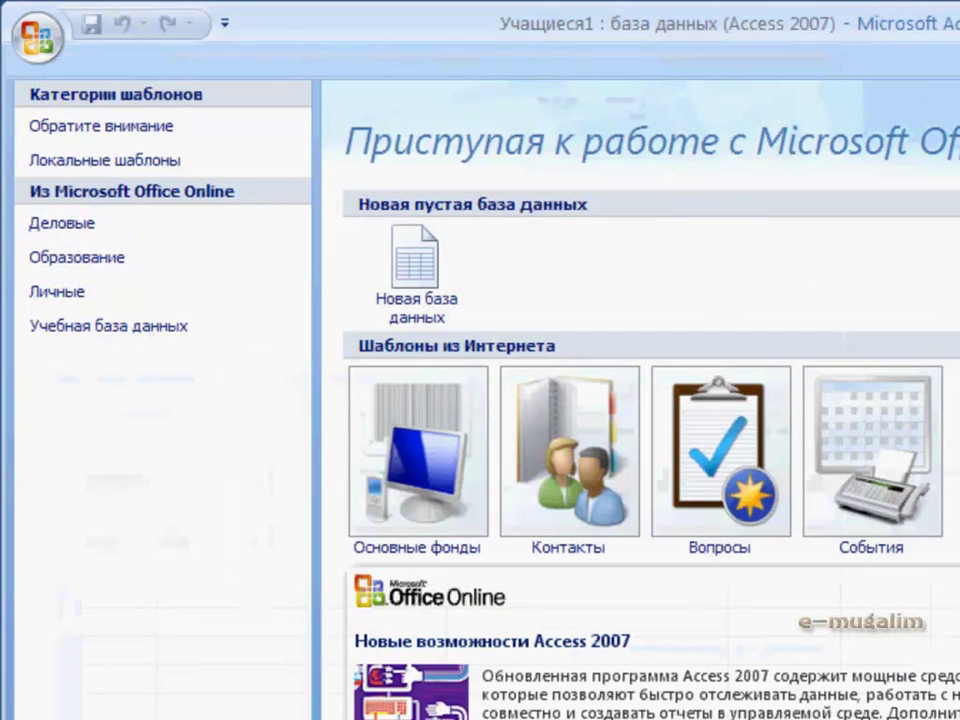
left_click(45, 168)
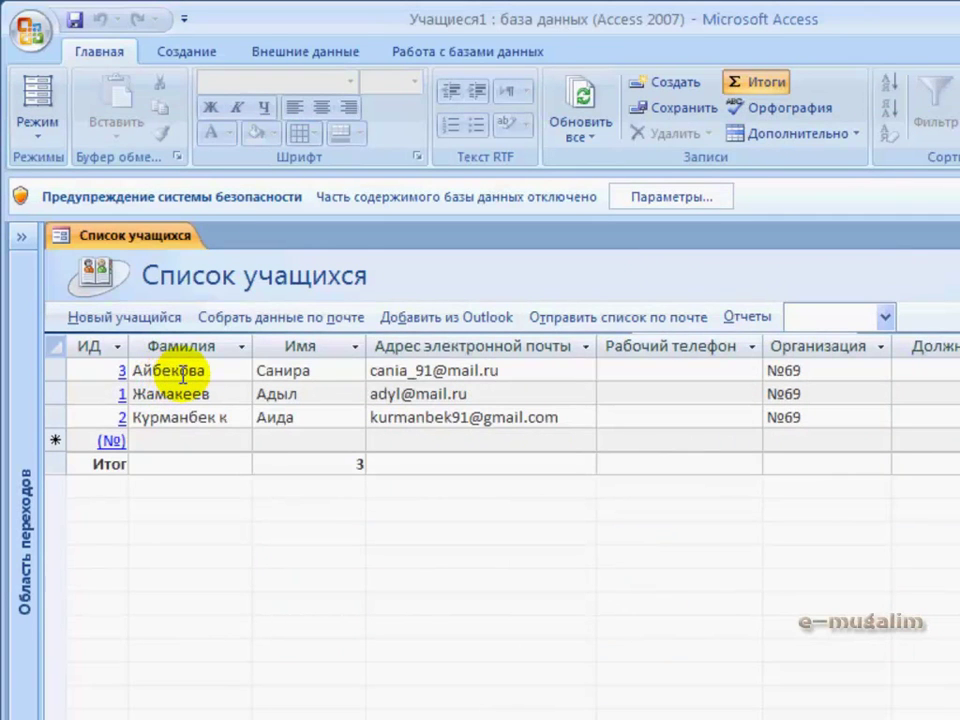
left_click(170, 372)
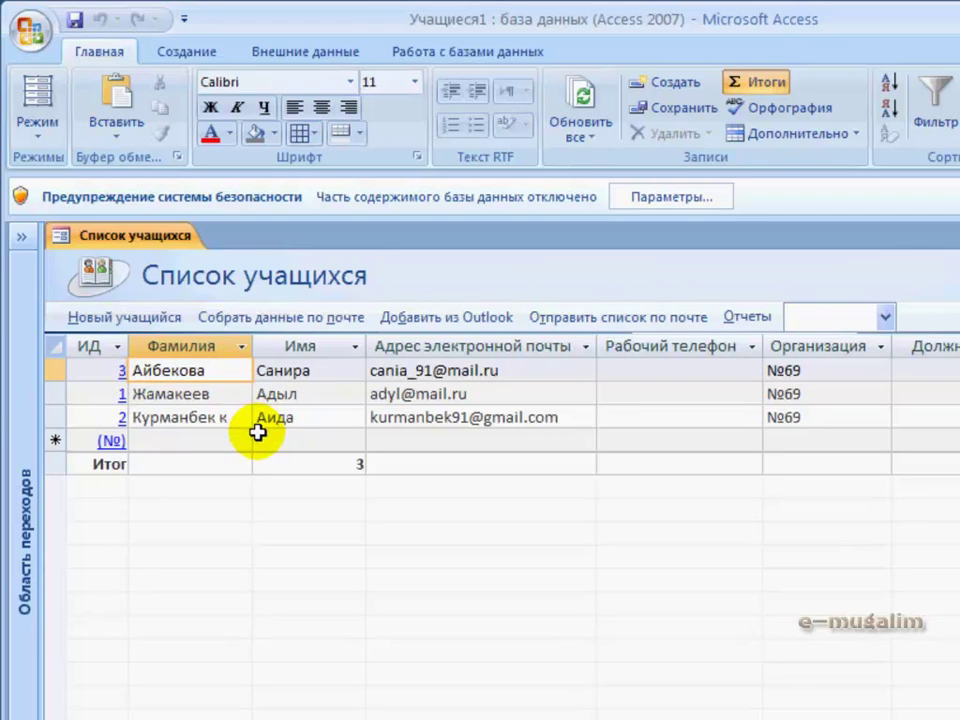
left_click(121, 370)
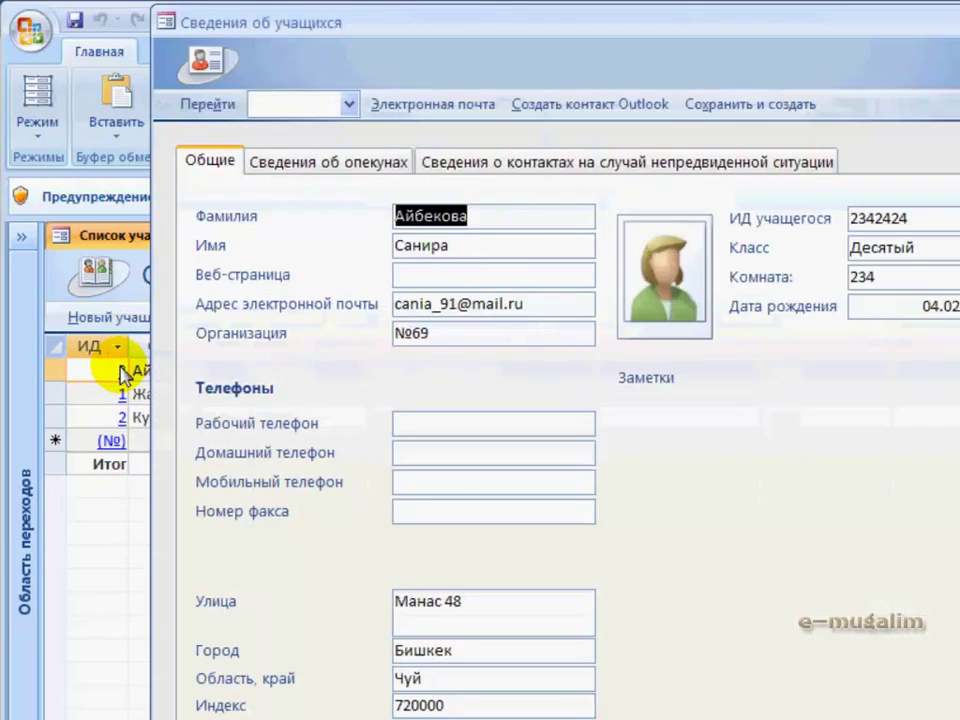
left_click_drag(499, 26, 542, 18)
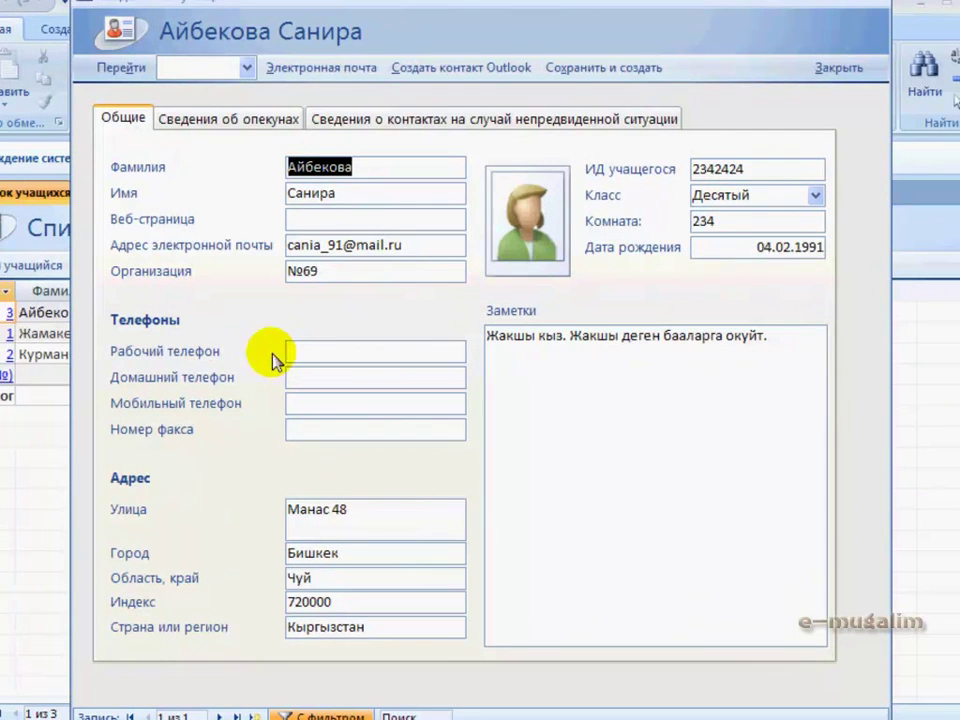
left_click(305, 218)
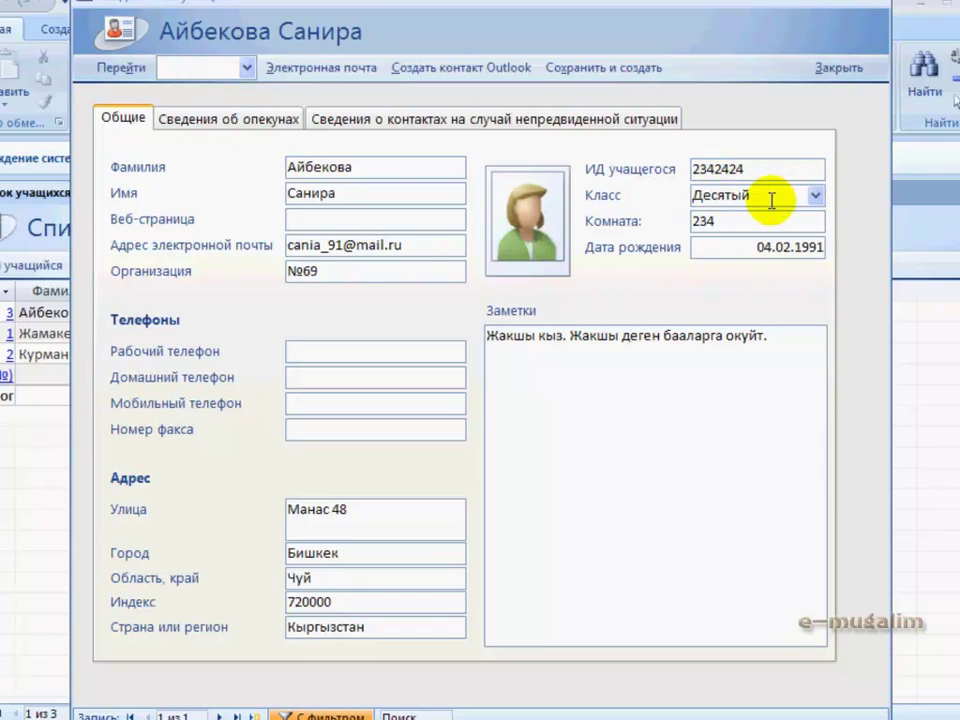
left_click(816, 197)
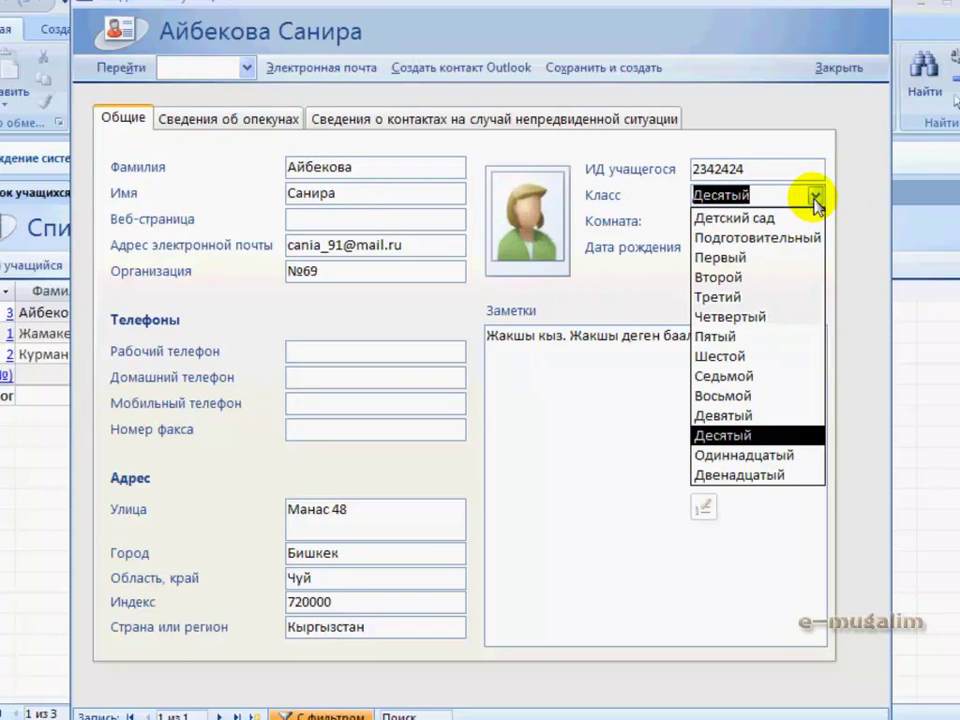
left_click(816, 200)
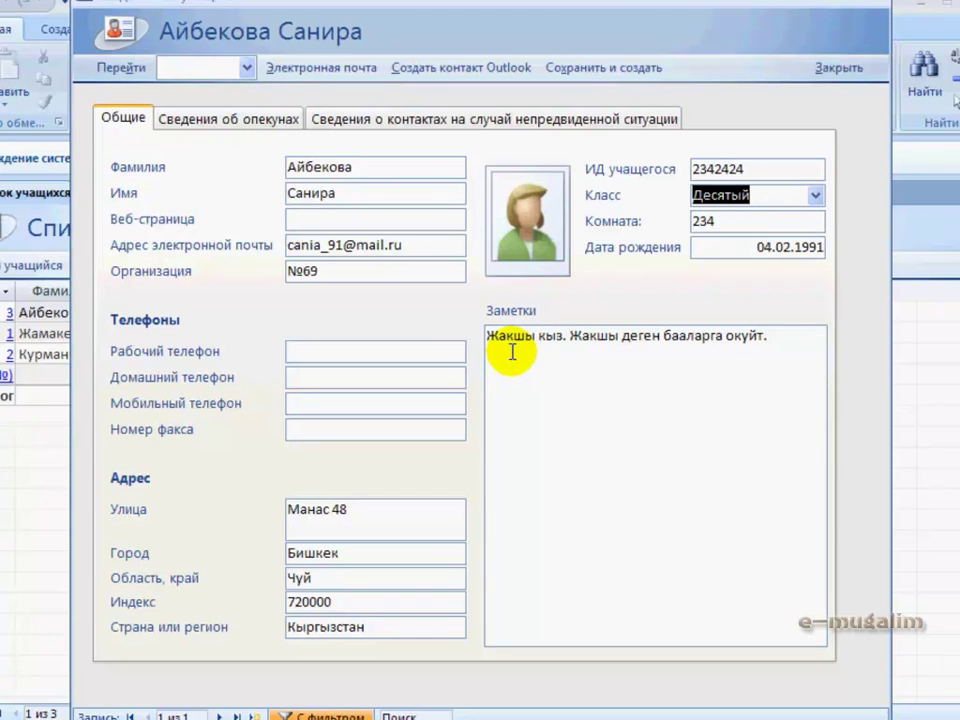
left_click(521, 231)
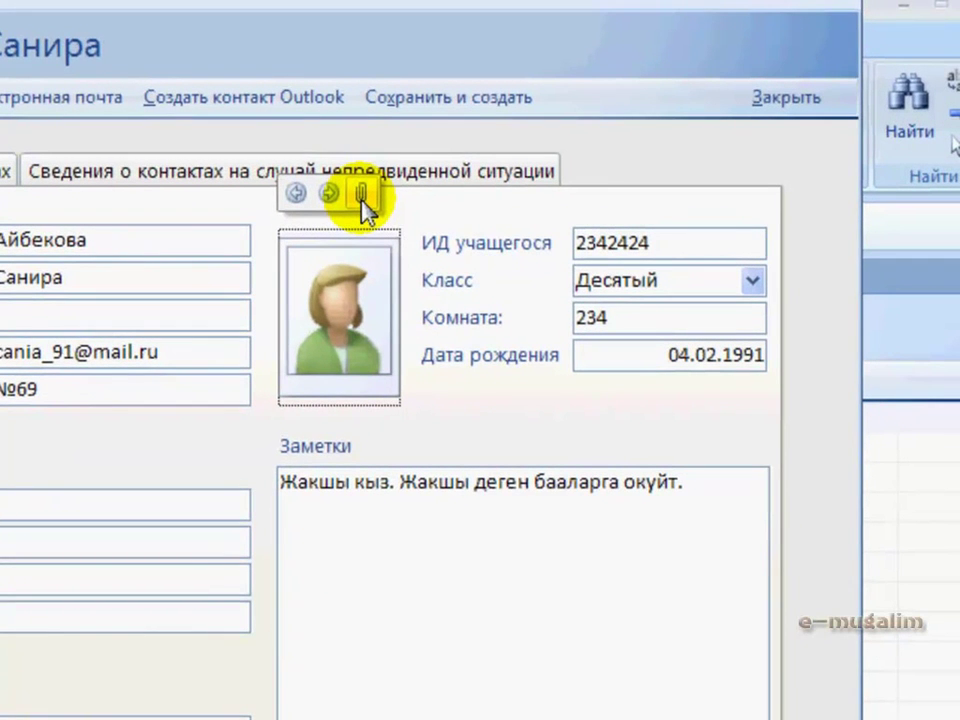
- Replace the student's photo with aflatoun_with_stars.png from the Мои рисунки folder
left_click(362, 197)
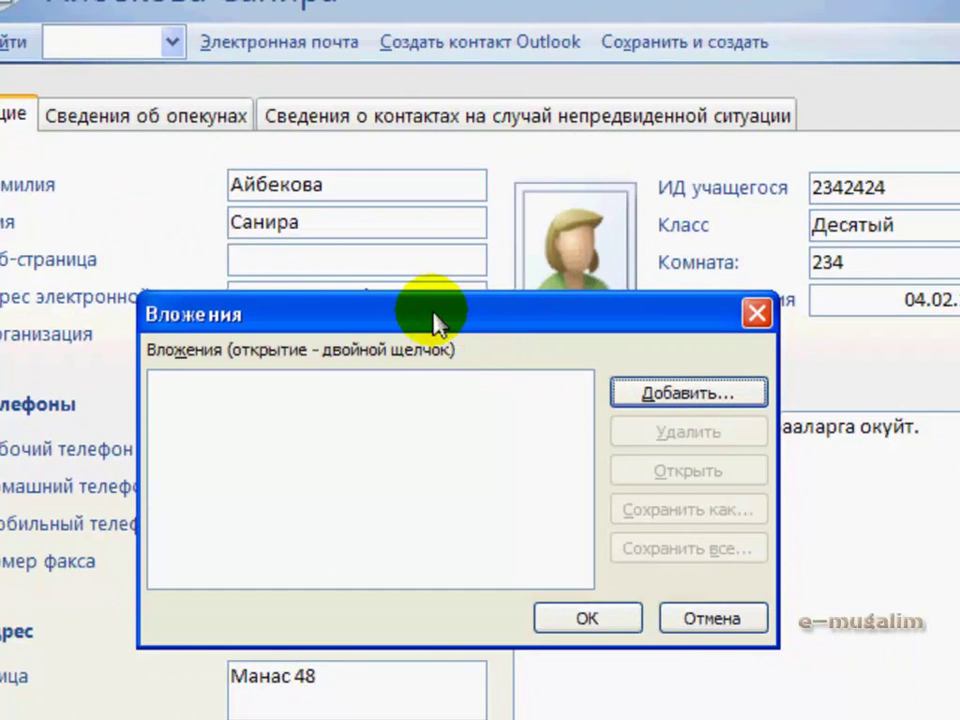
left_click_drag(435, 321, 460, 314)
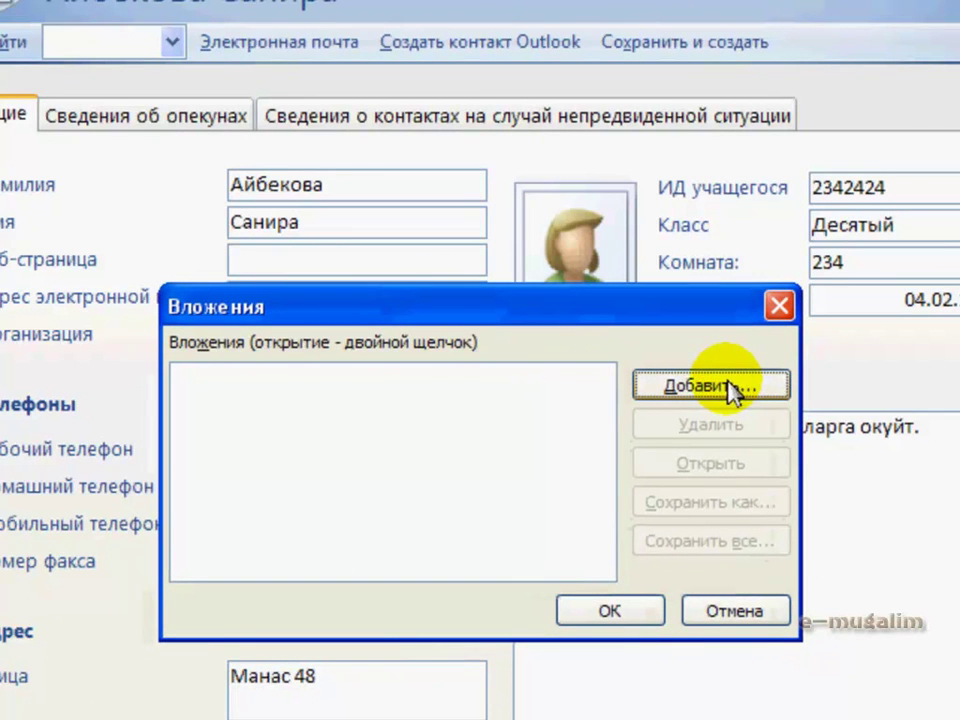
left_click(666, 386)
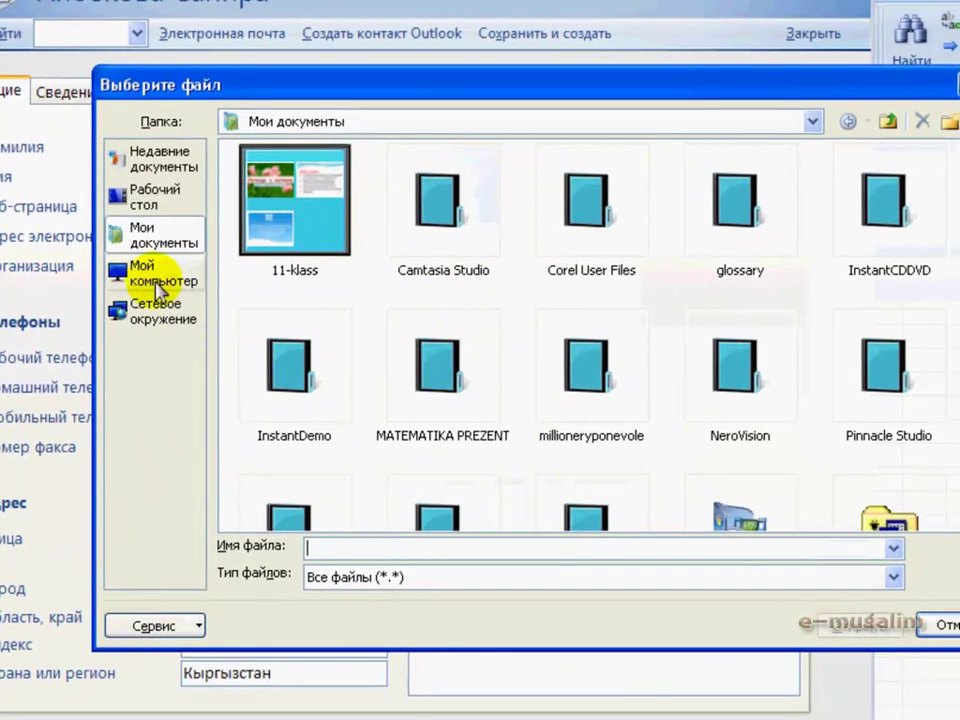
left_click(150, 208)
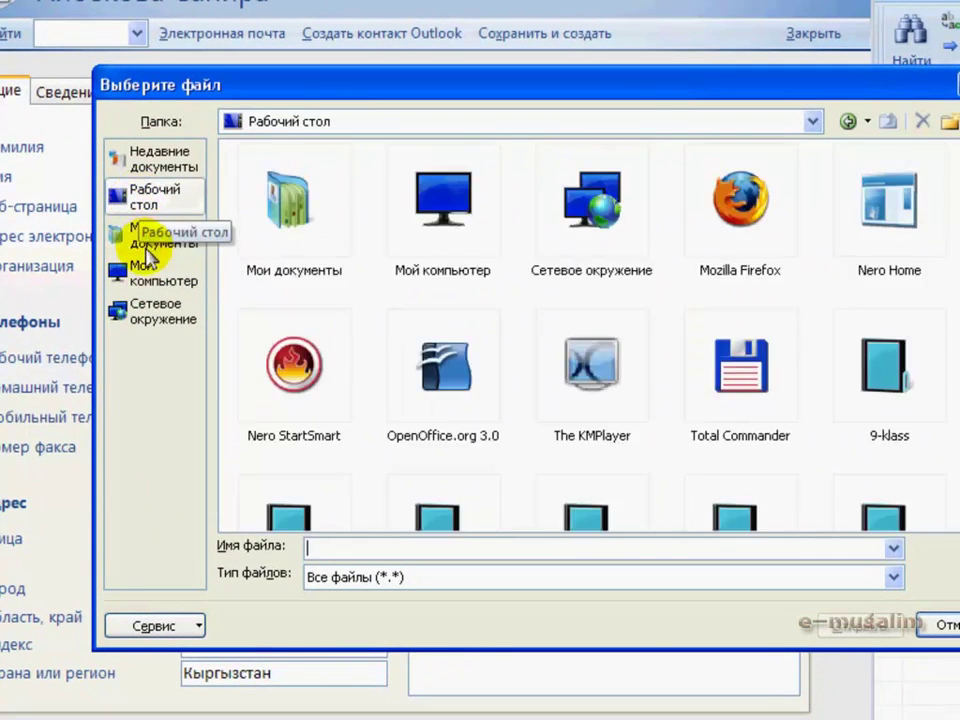
left_click(145, 238)
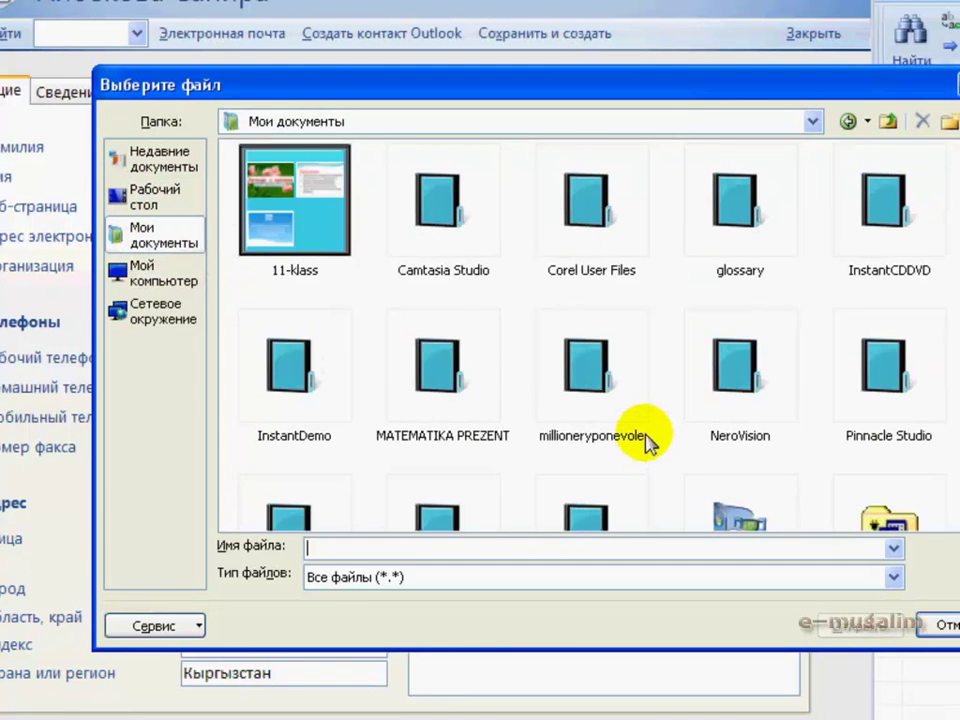
scroll(580, 335, "down", 6)
scroll(580, 335, "up", 2)
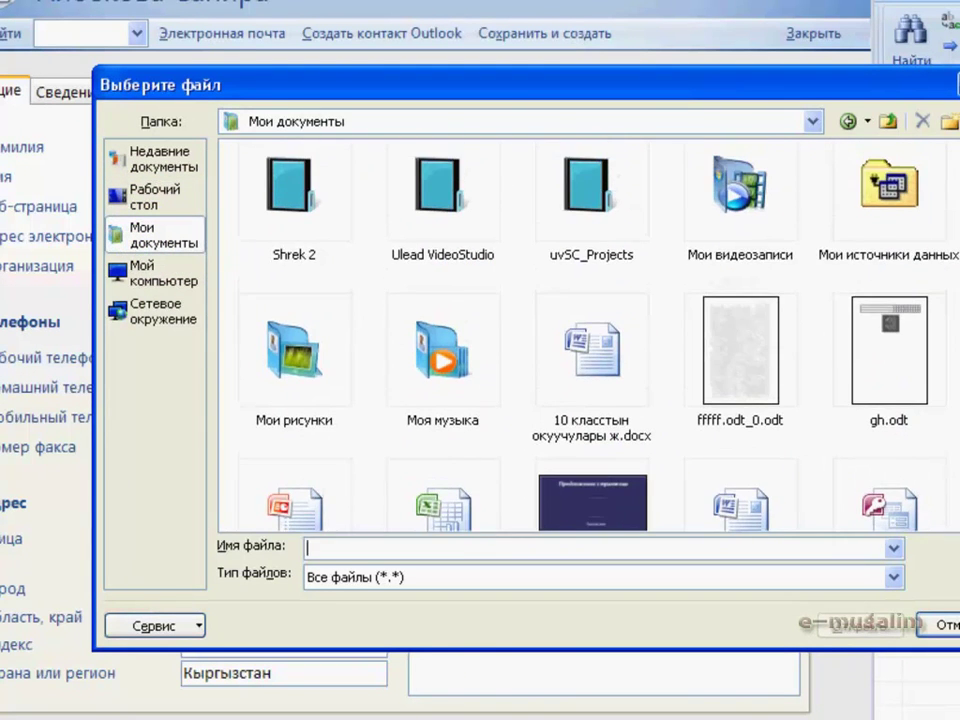
double_click(268, 364)
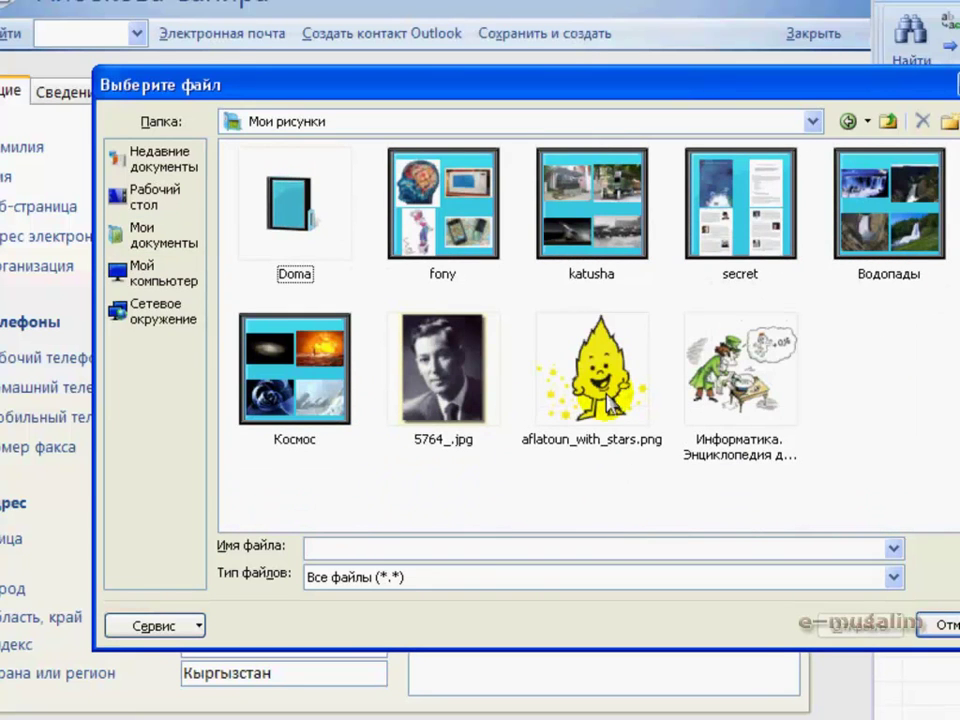
left_click(612, 405)
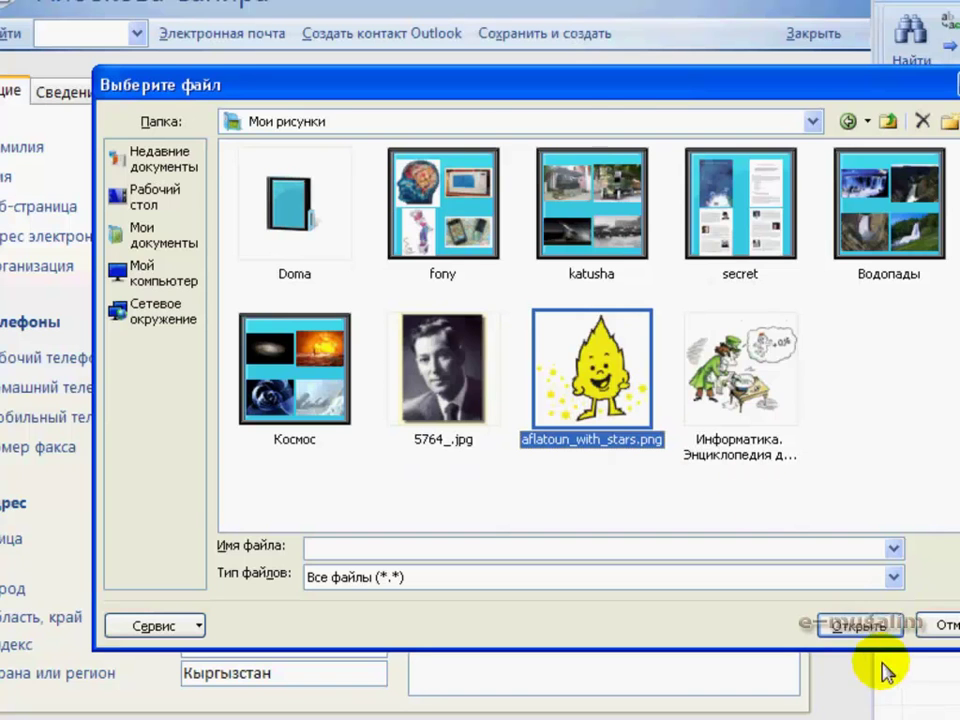
left_click(858, 625)
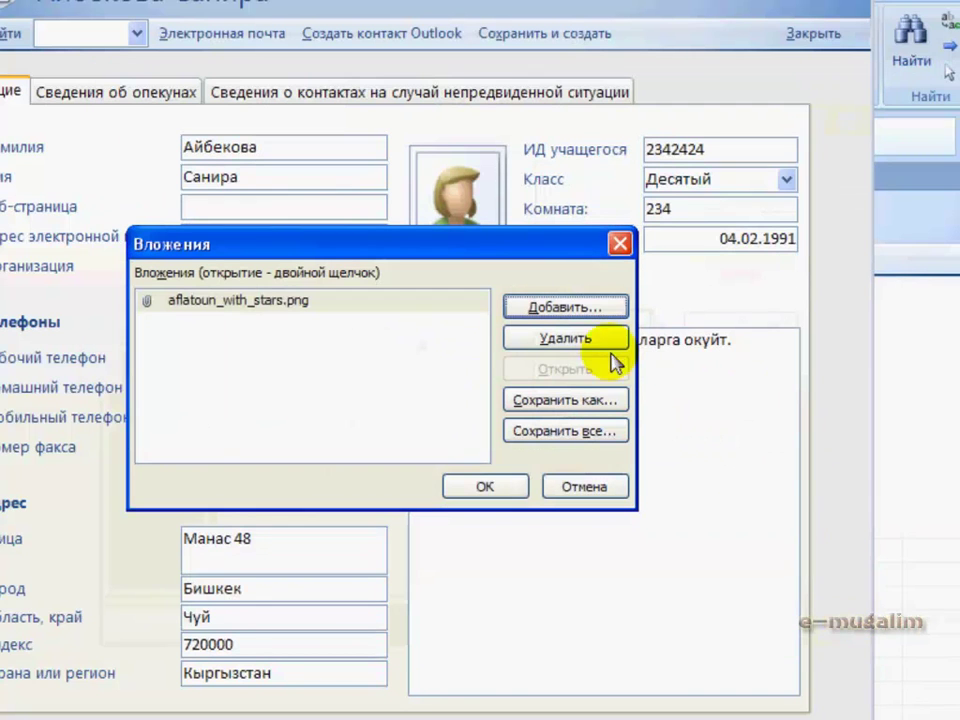
left_click(487, 487)
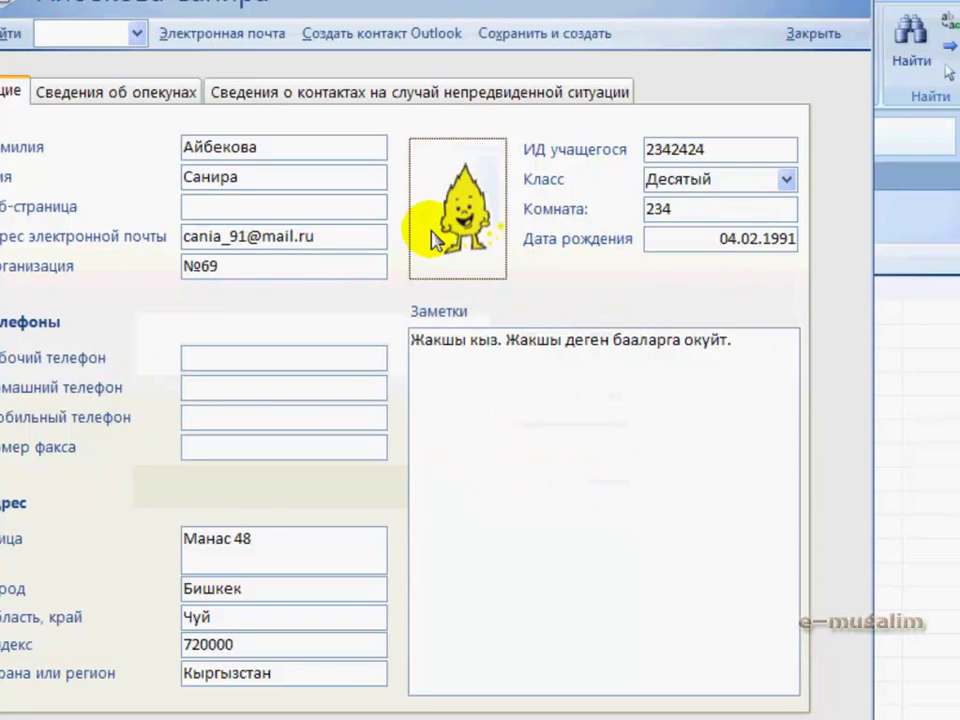
- Click into the notes, then show the Сведения об опекунах guardian page
mouse_move(448, 244)
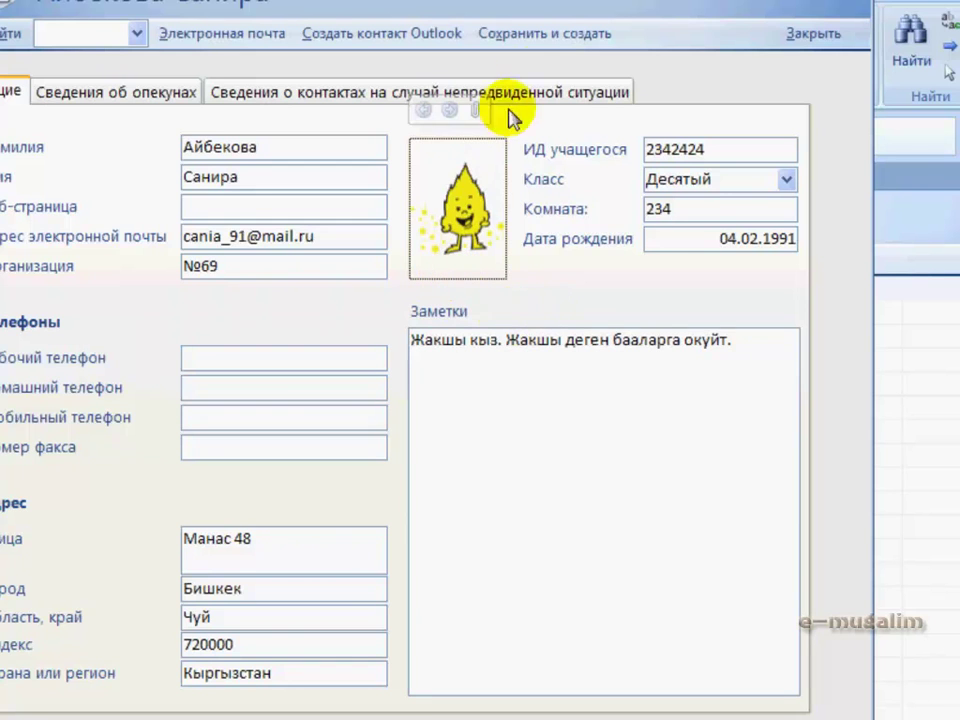
left_click(480, 424)
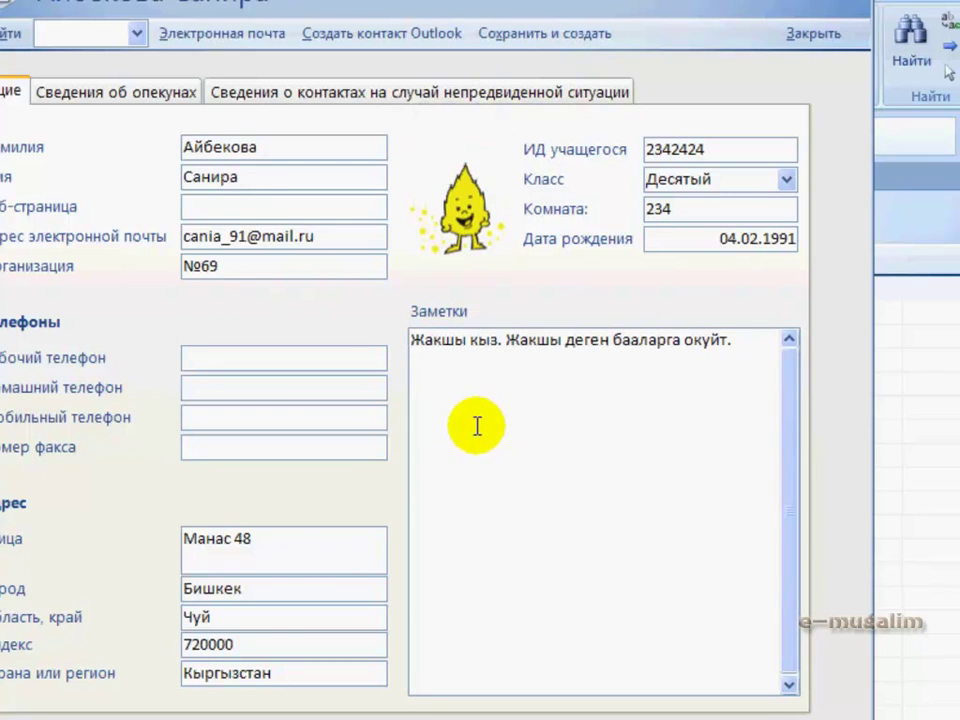
left_click(130, 100)
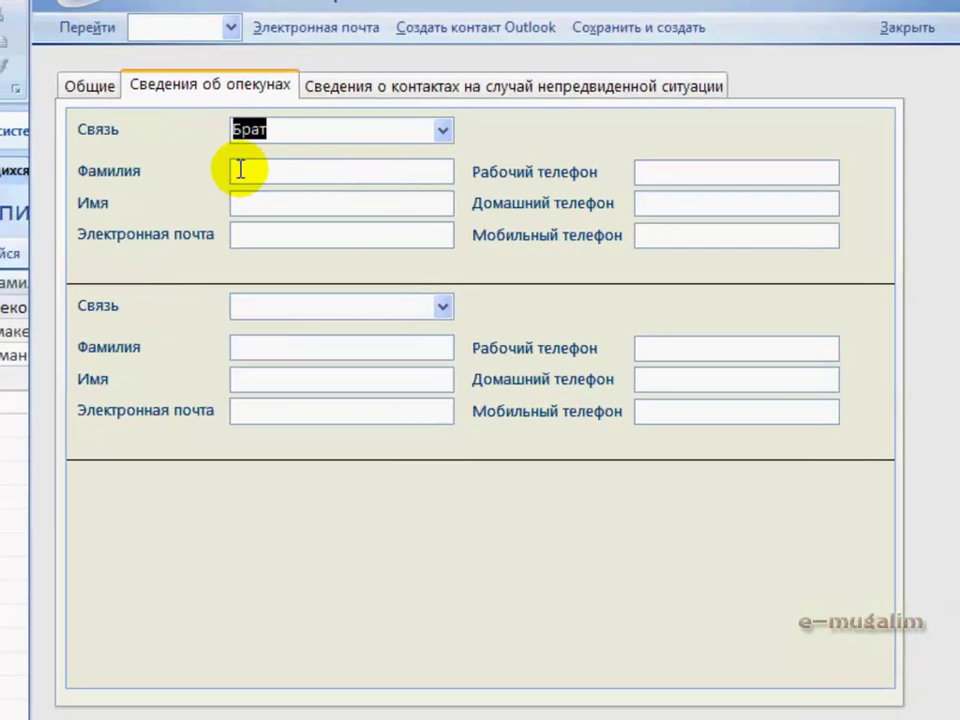
- Set the first guardian's relation to Брат and step through its Фамилия and e-mail fields
left_click(443, 140)
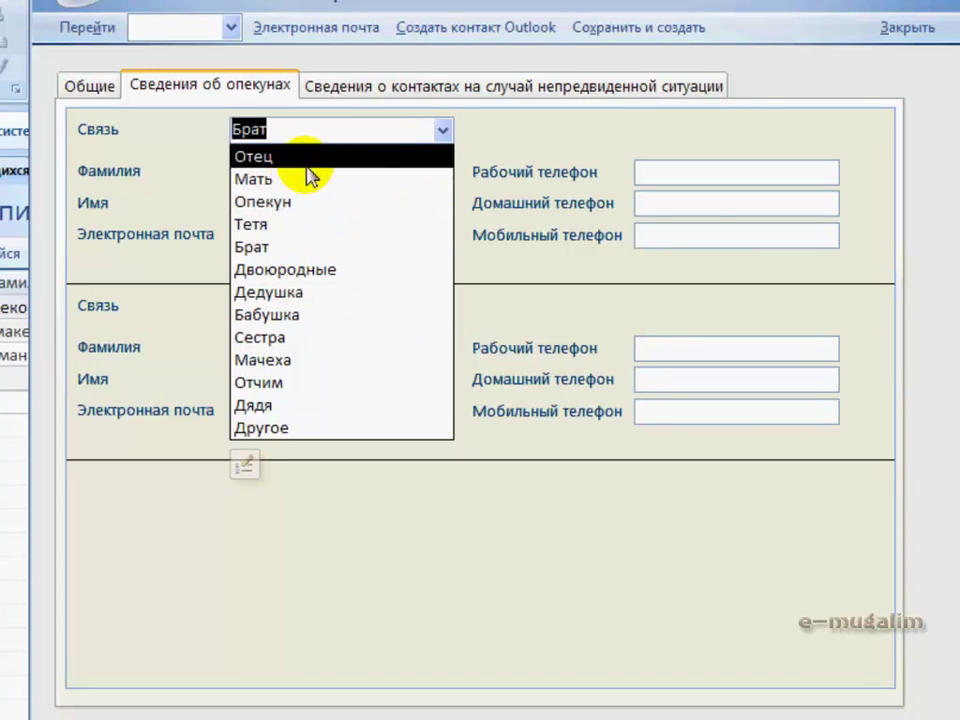
left_click(299, 252)
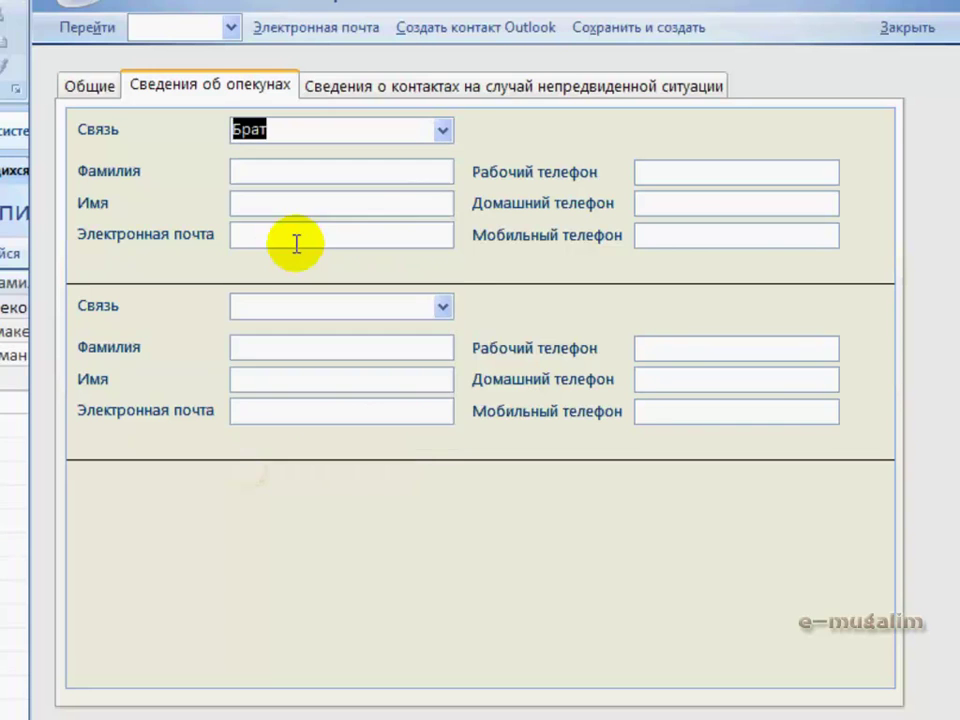
left_click(275, 171)
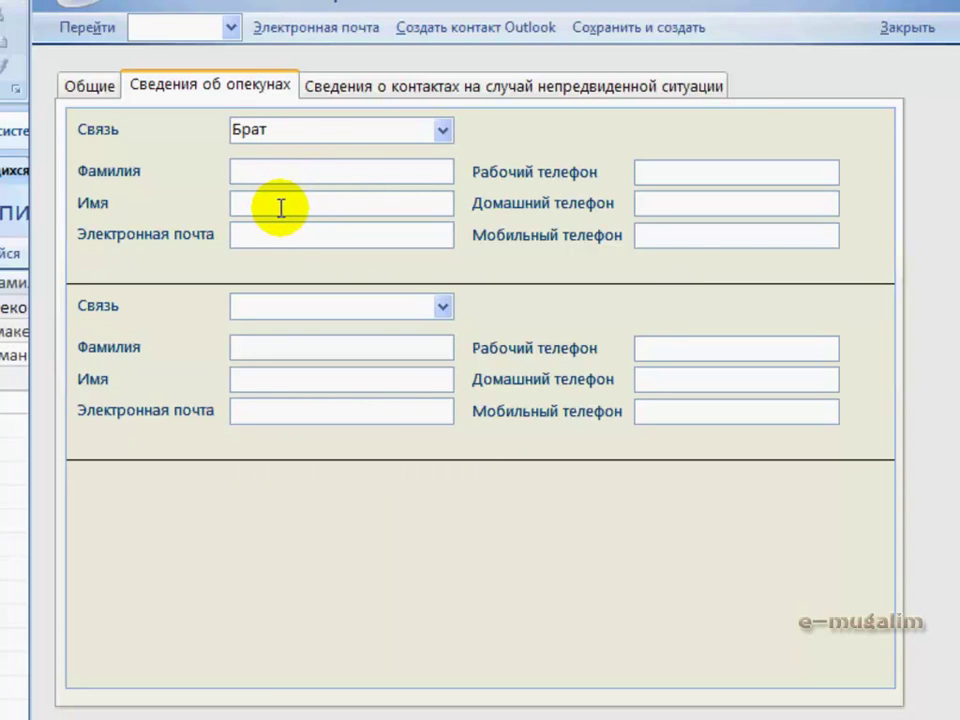
left_click(264, 234)
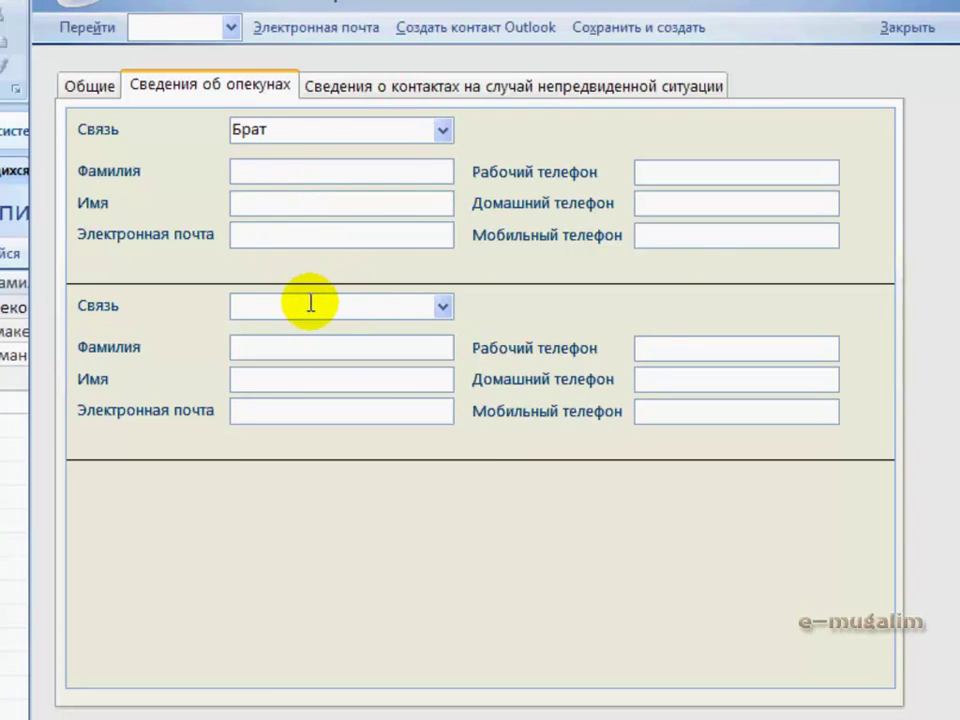
- Set the second guardian's relation to Дедушка and the third's to Двоюродные
left_click(443, 308)
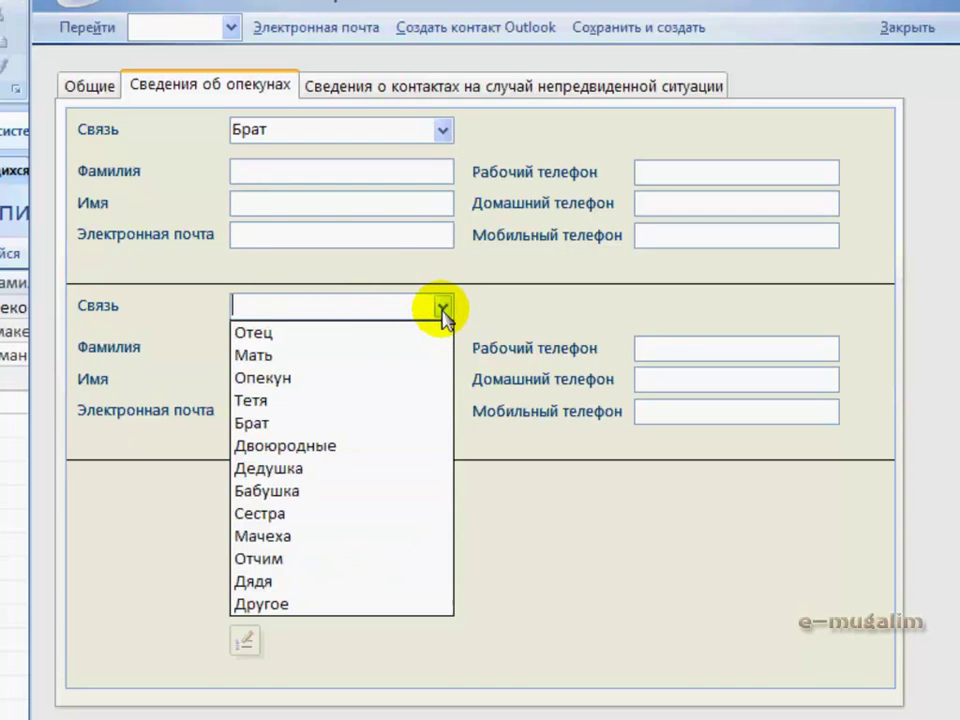
left_click(289, 467)
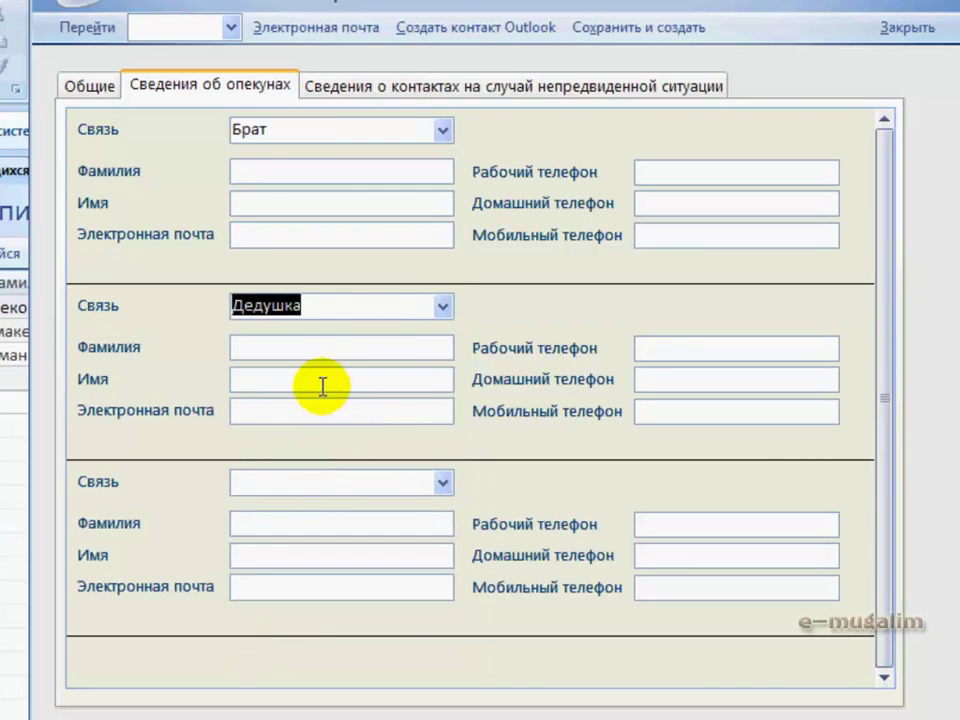
left_click(444, 484)
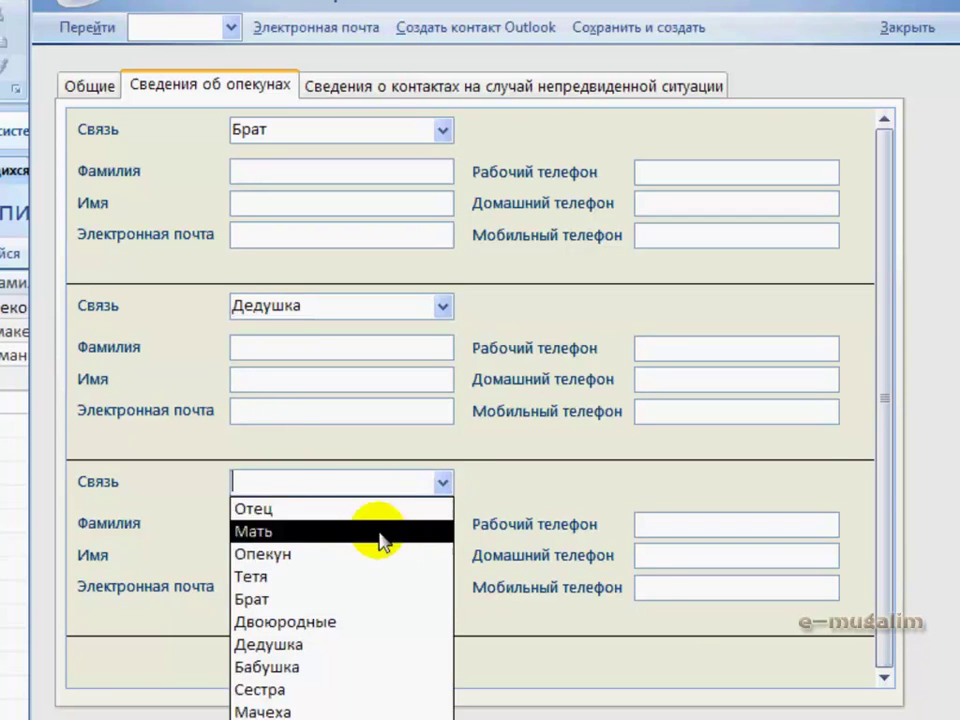
left_click(333, 626)
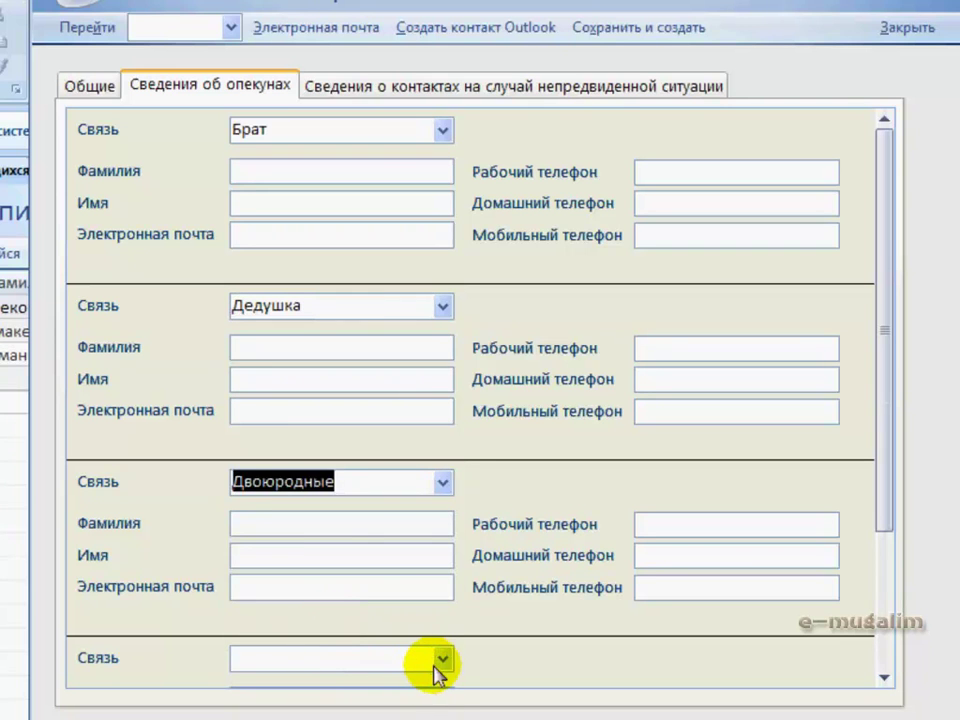
left_click_drag(878, 490, 875, 615)
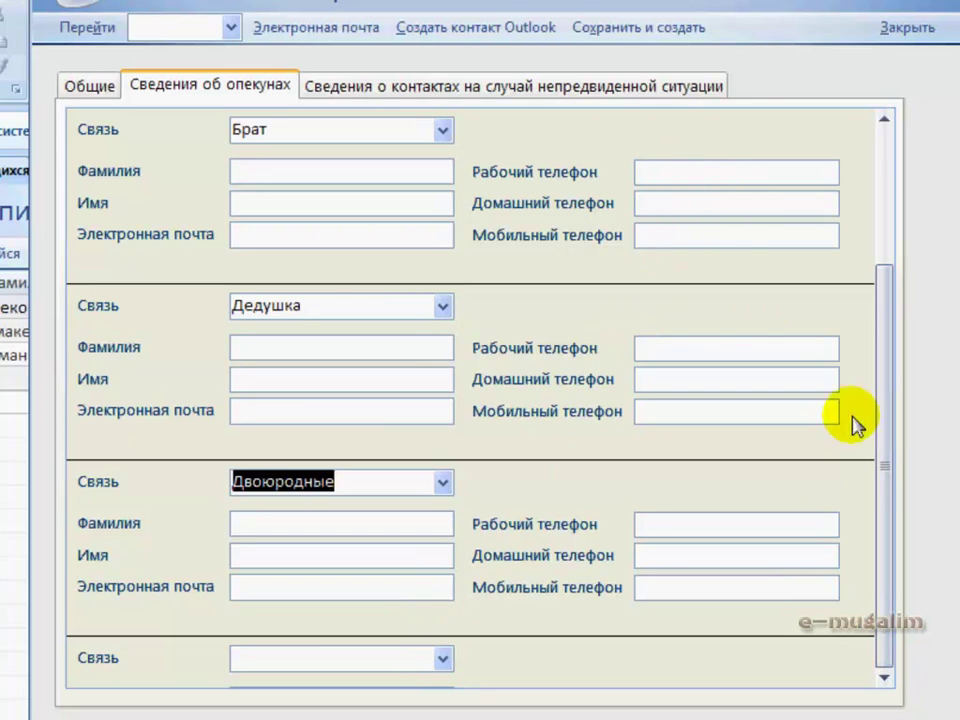
left_click_drag(879, 476, 885, 341)
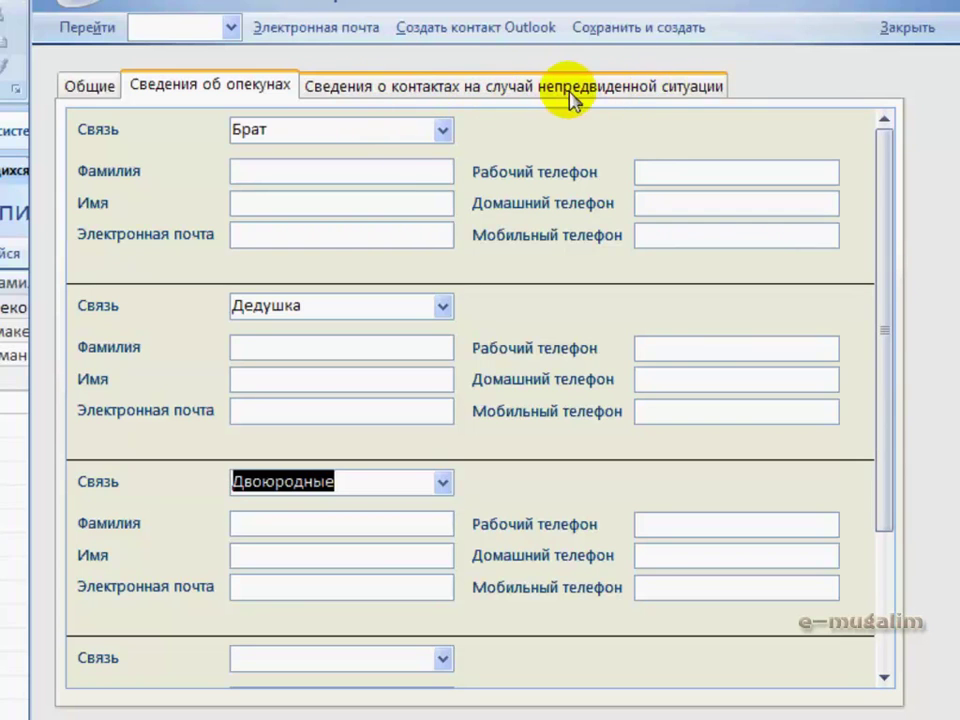
- Show the emergency contact page and view its Связь options without choosing one
left_click(524, 95)
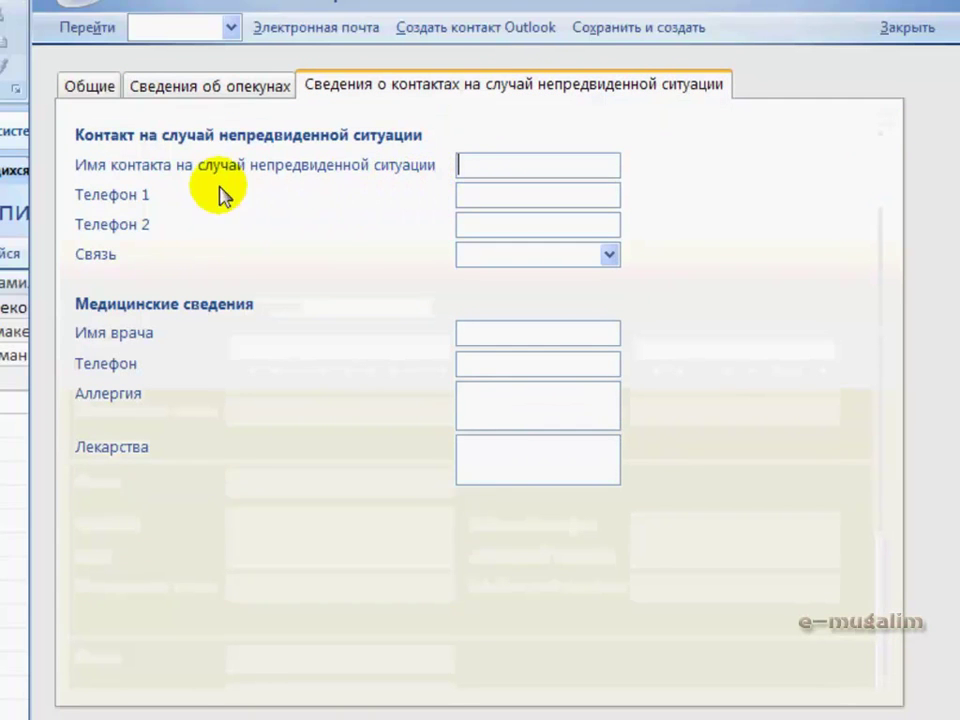
left_click(496, 195)
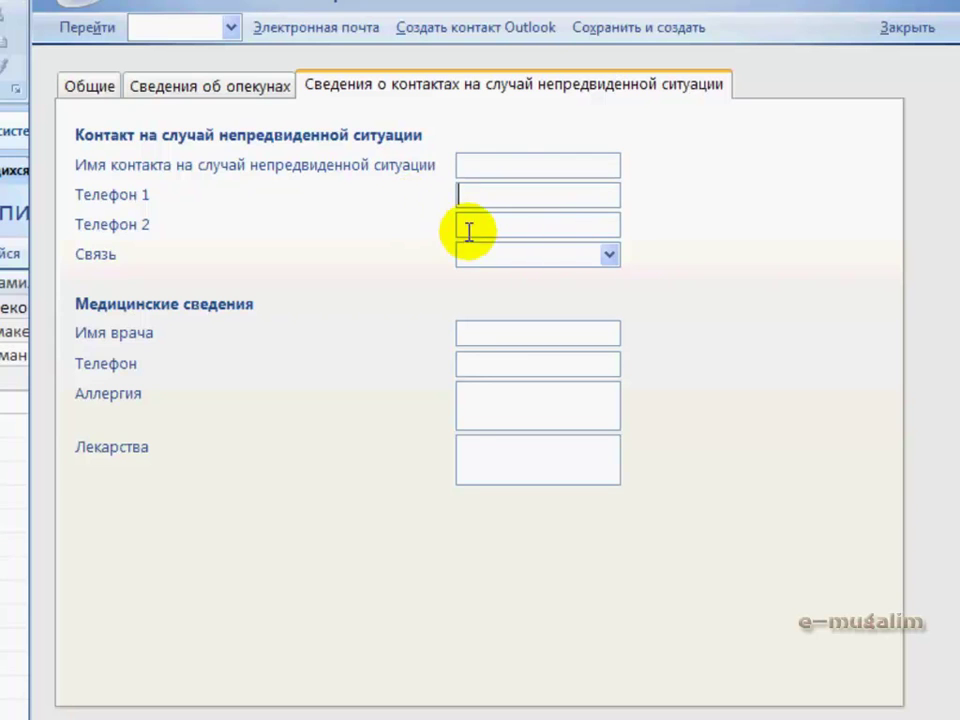
left_click(609, 256)
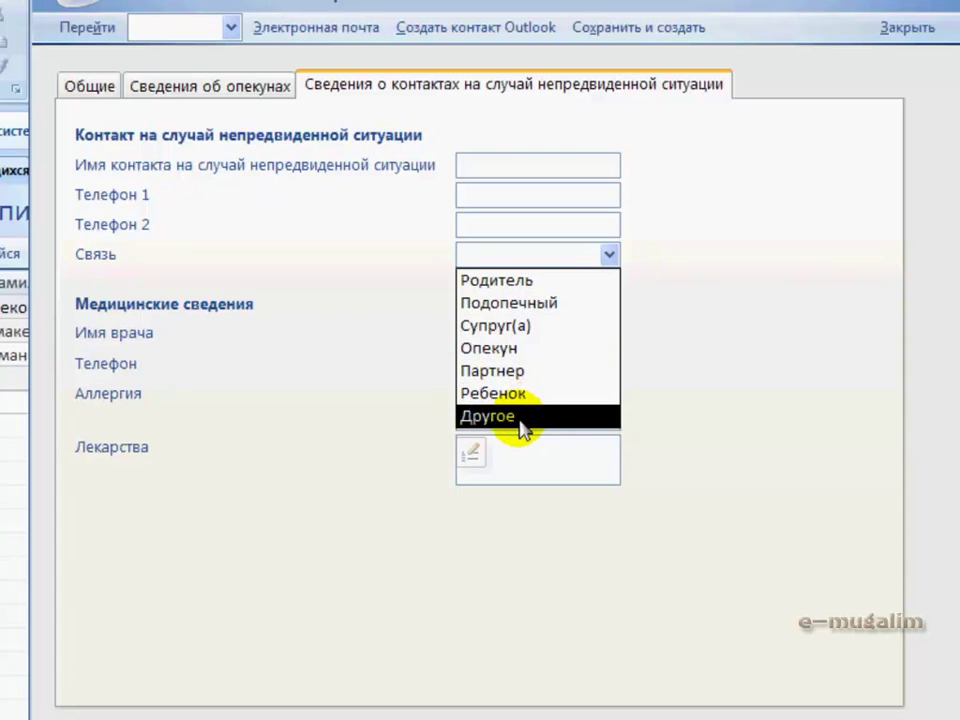
left_click(777, 327)
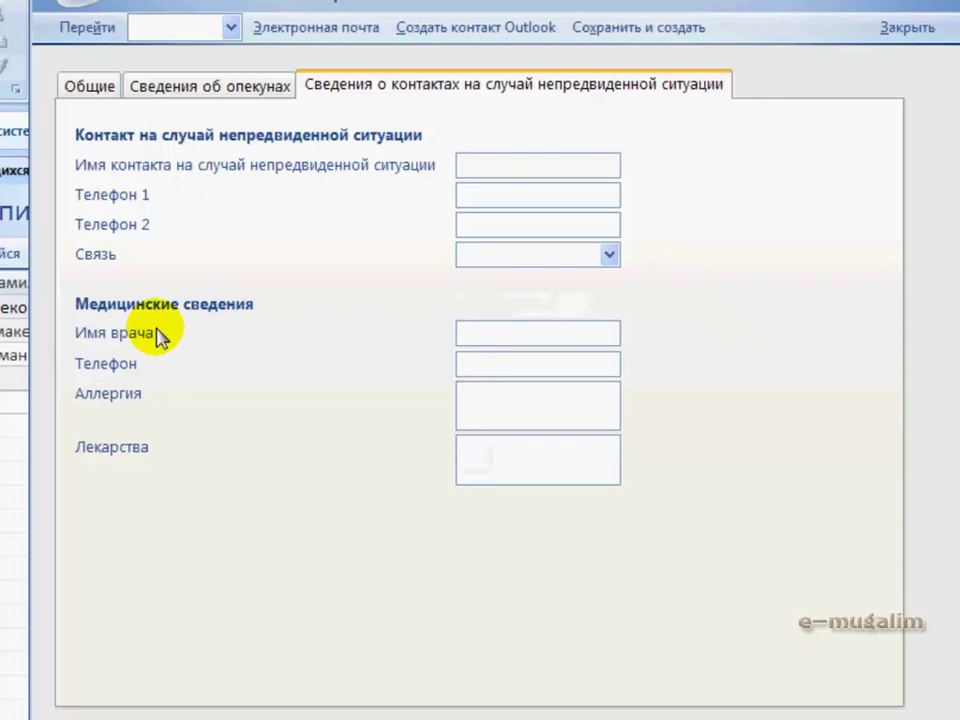
- Click through the doctor's name, Аллергия and Лекарства fields, leaving them empty
left_click(473, 337)
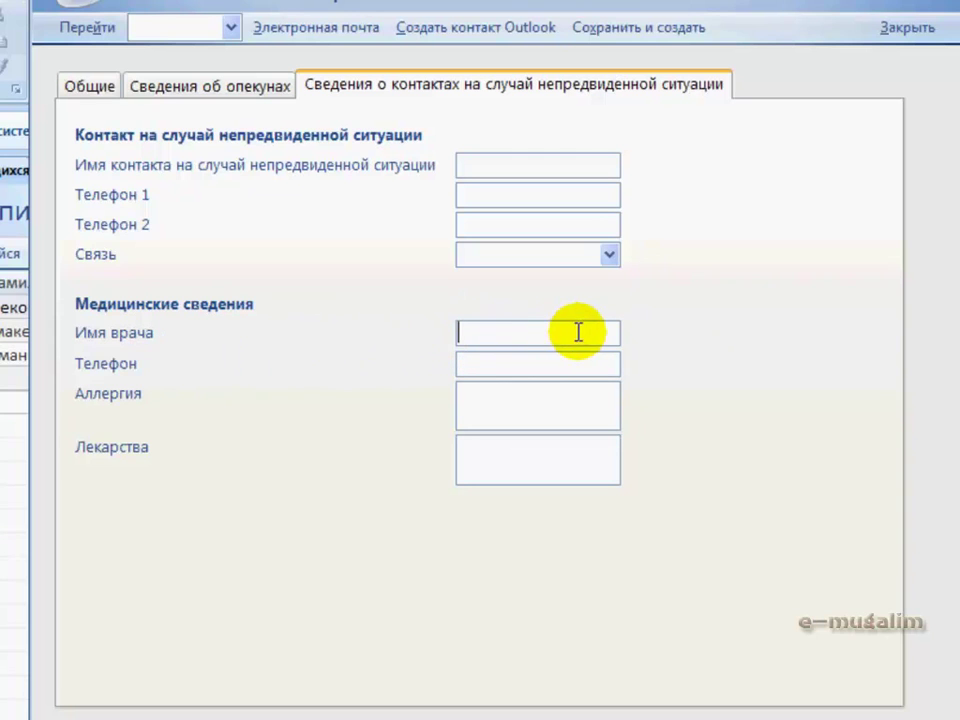
left_click(525, 408)
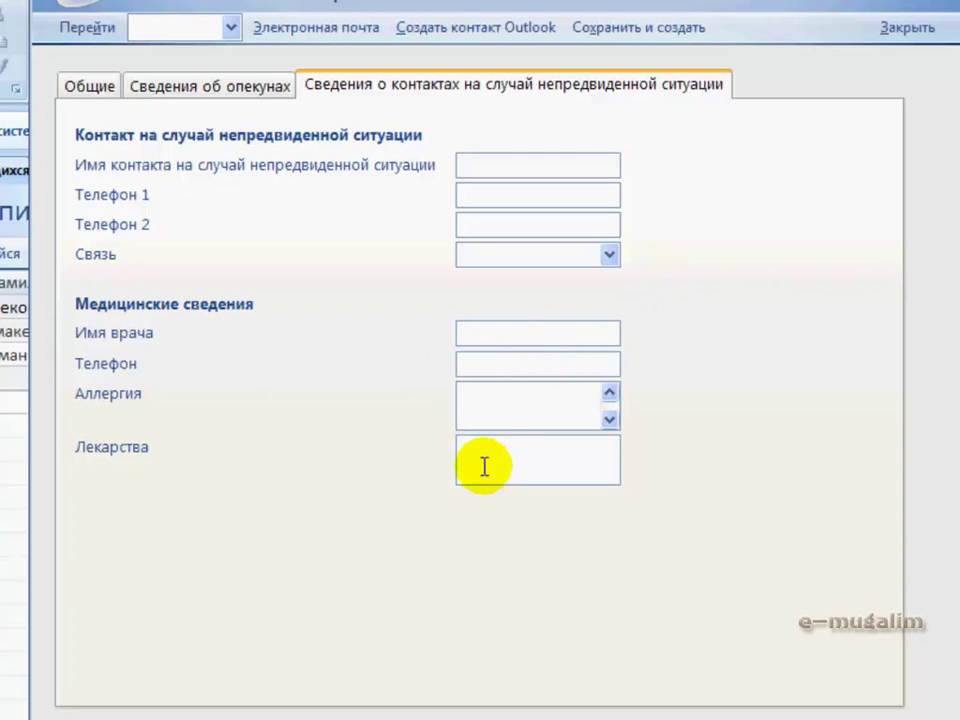
left_click(488, 460)
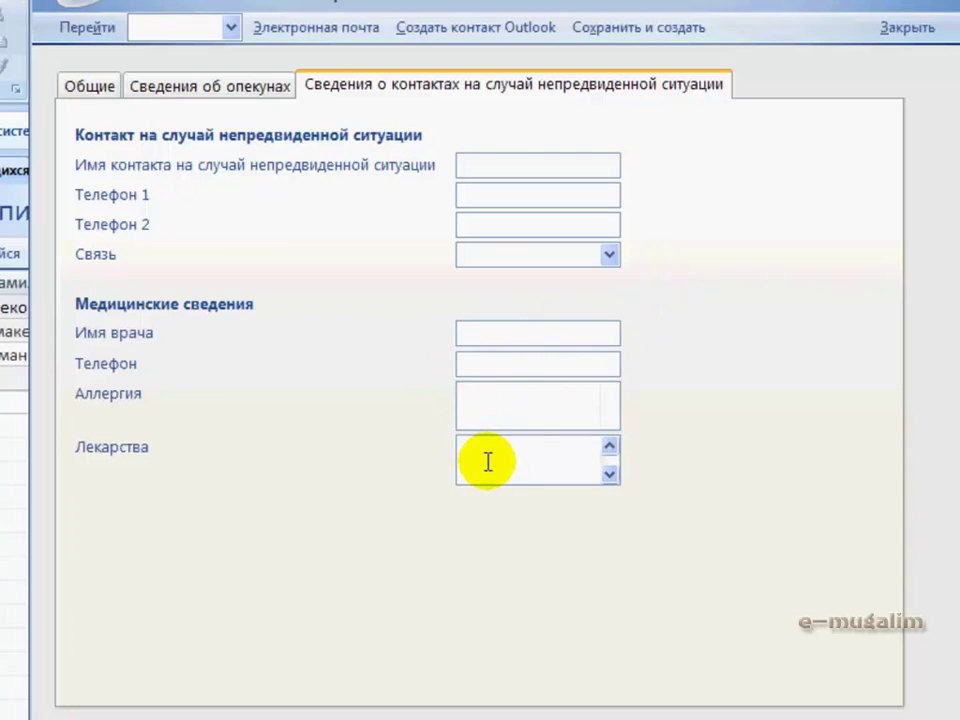
left_click(468, 407)
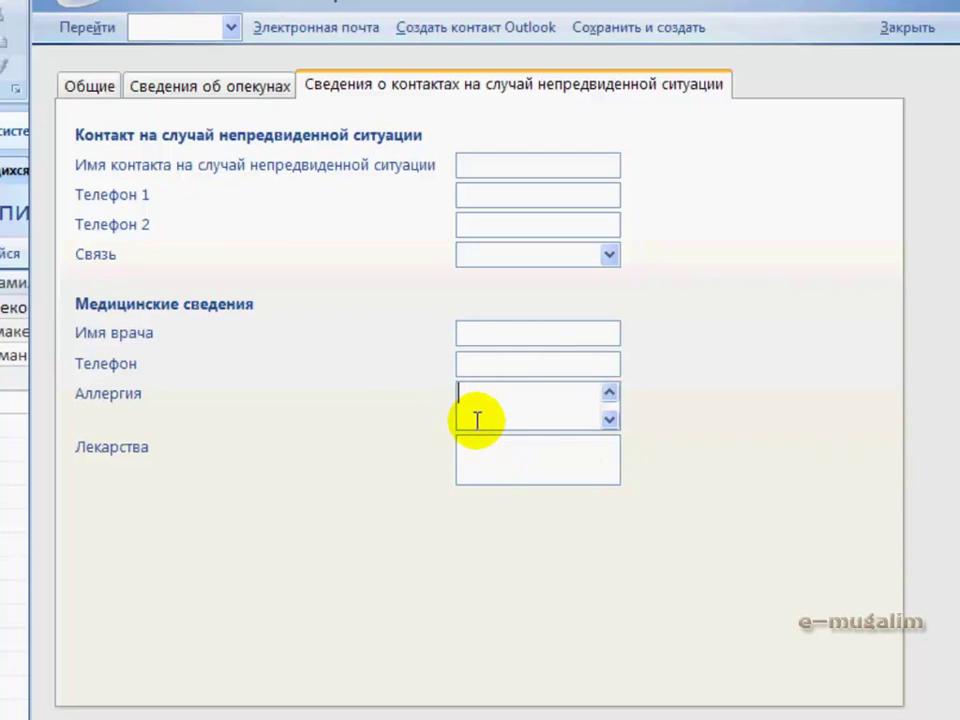
left_click(477, 455)
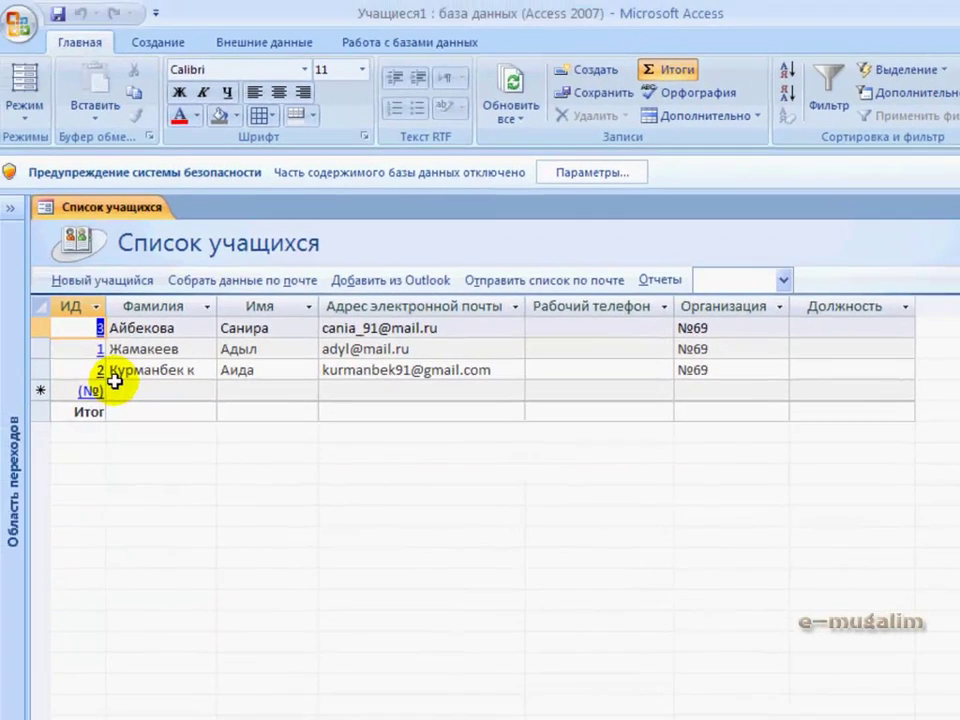
- Start a fourth student record, entering the first name and e-mail address
left_click(10, 377)
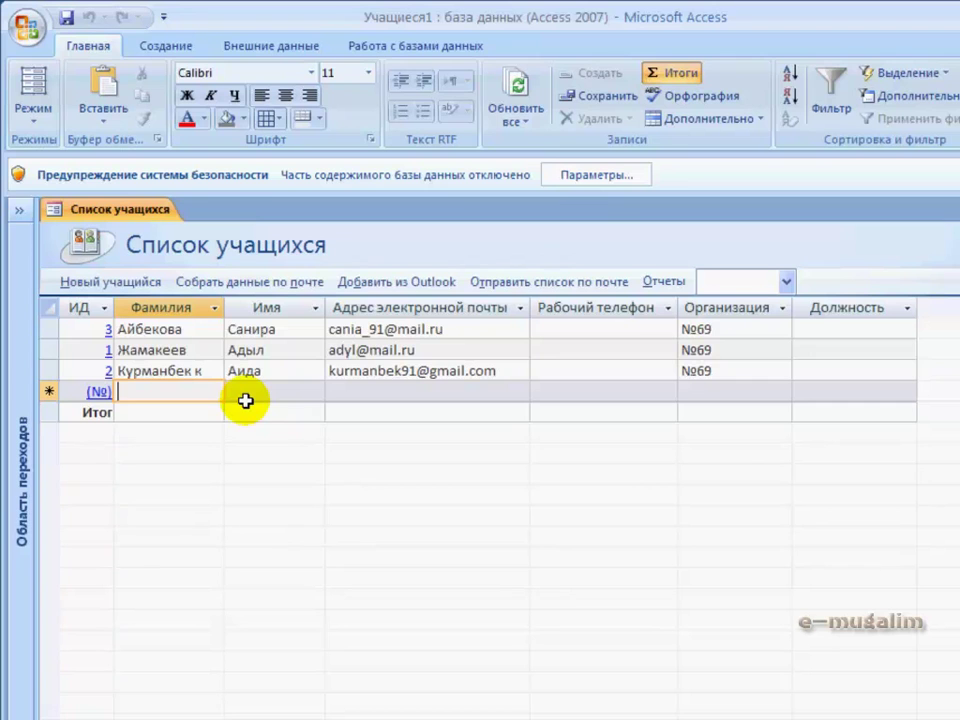
type("Rfys,trjd")
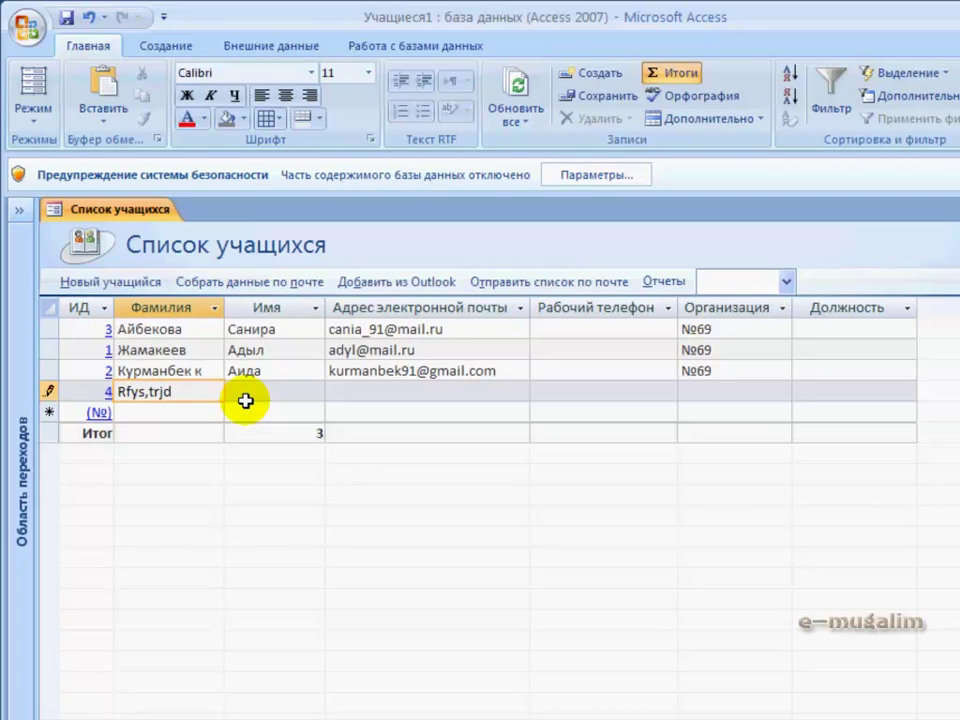
key("BackSpace")
key("BackSpace")
key("BackSpace")
key("BackSpace")
key("BackSpace")
key("BackSpace")
key("BackSpace")
key("BackSpace")
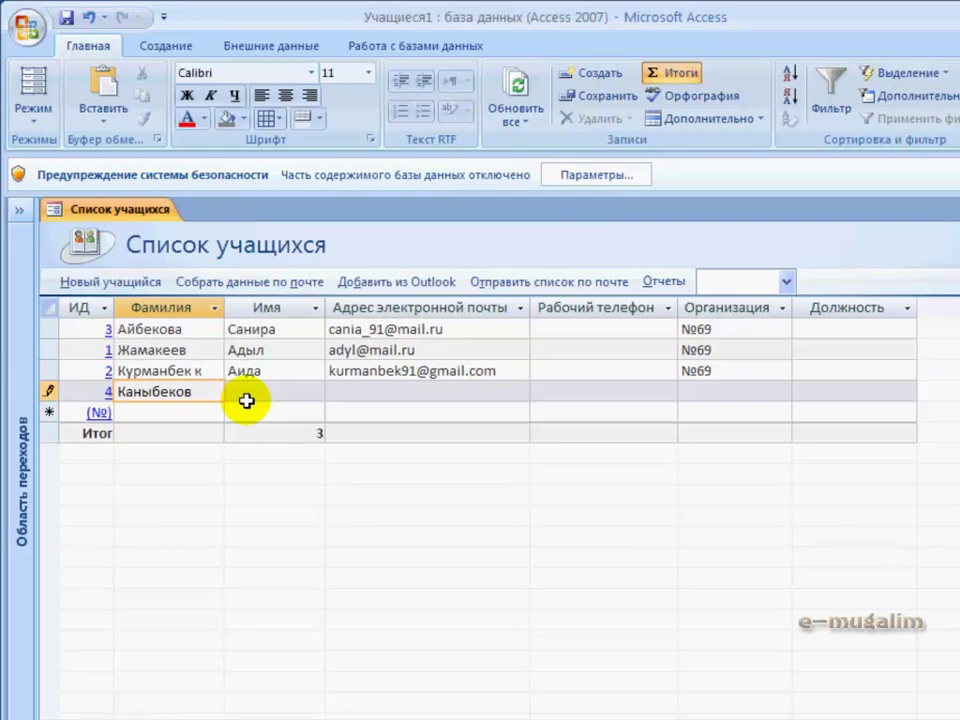
left_click(246, 398)
type("Асан")
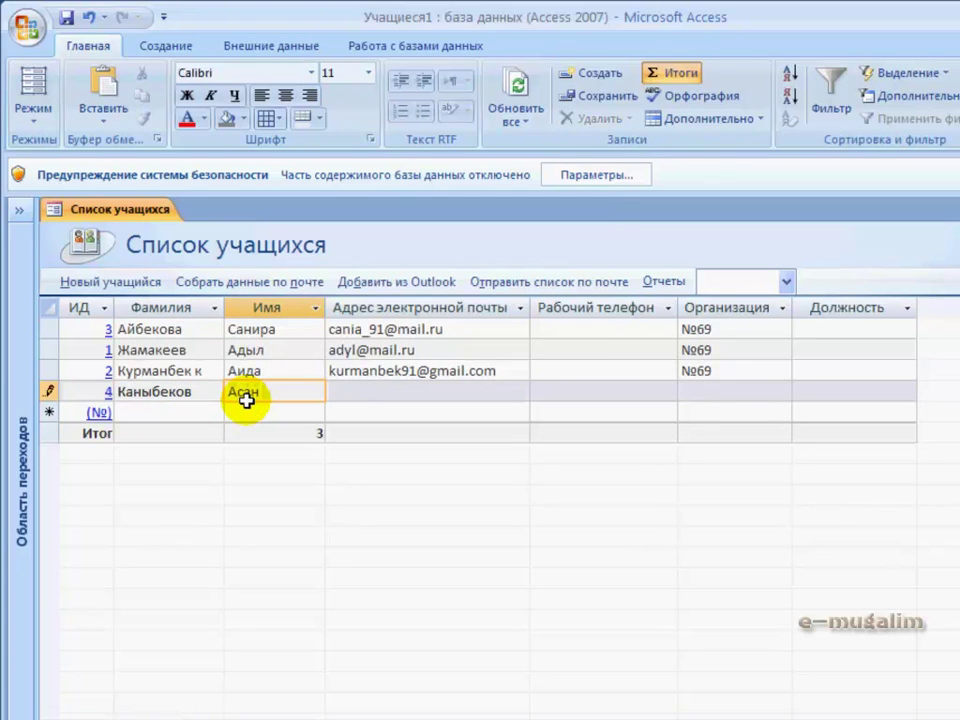
left_click(354, 392)
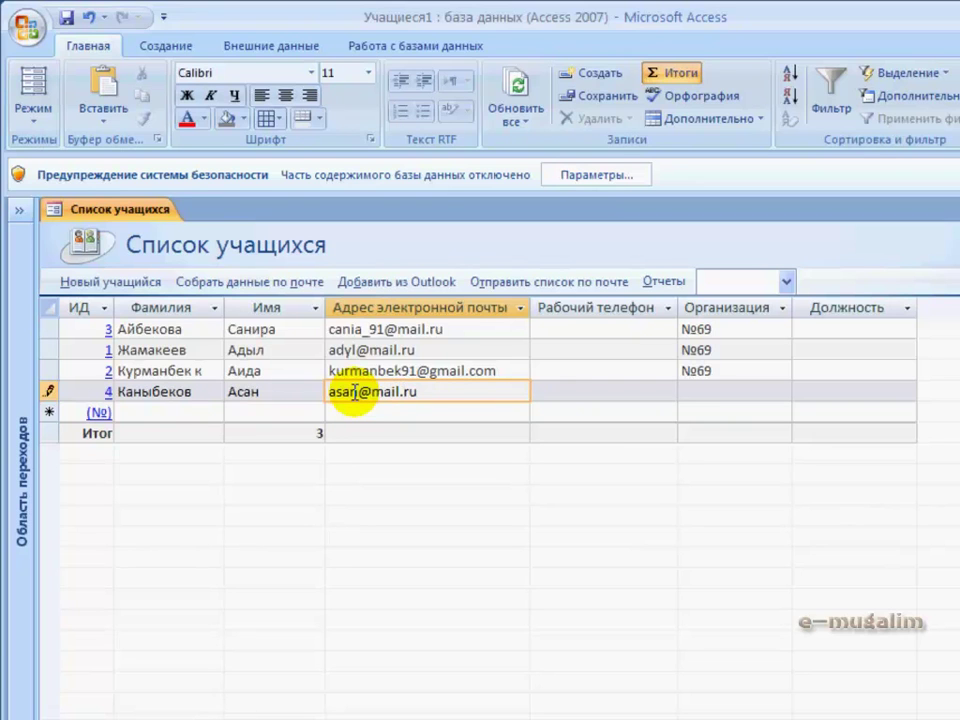
left_click(559, 393)
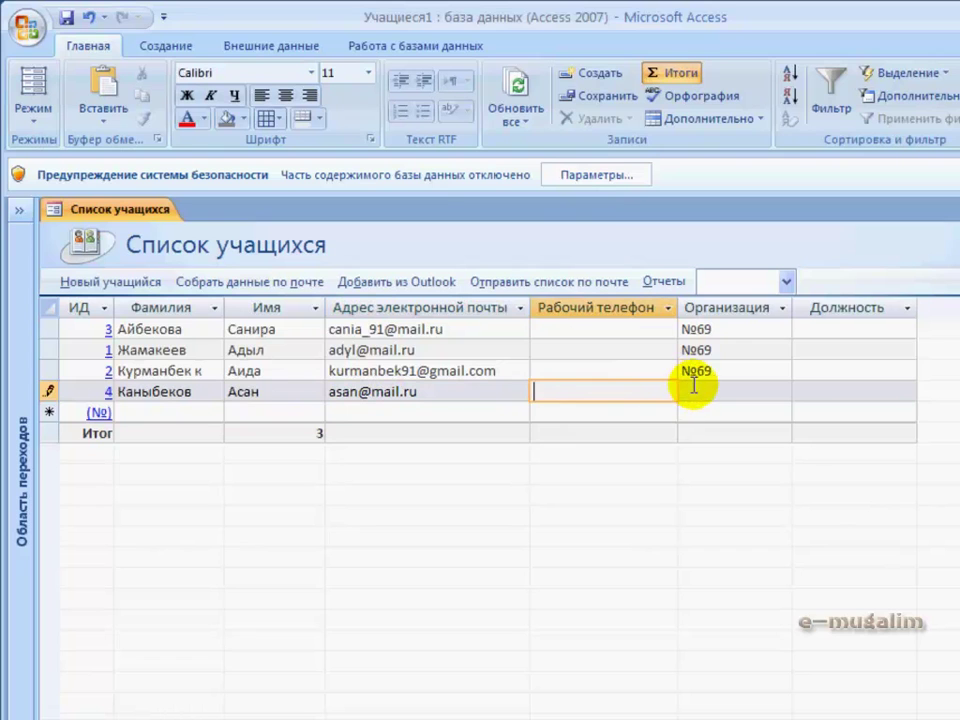
- Copy №69 from row 3's Организация cell into the fourth student's Организация
left_click(700, 389)
left_click_drag(703, 370, 643, 370)
key("ctrl+c")
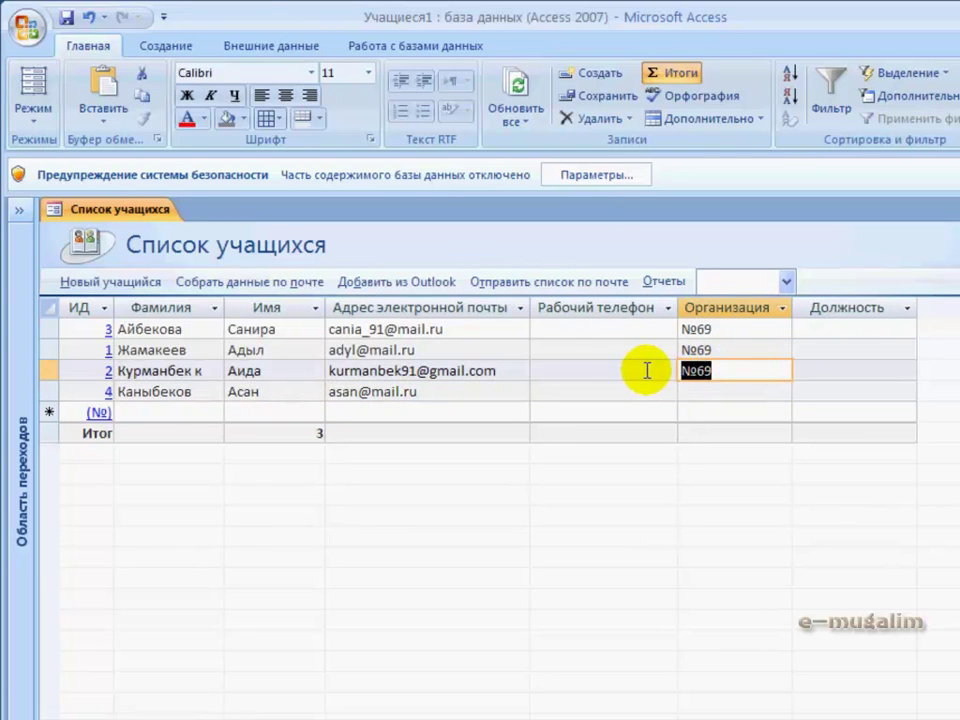
left_click(701, 390)
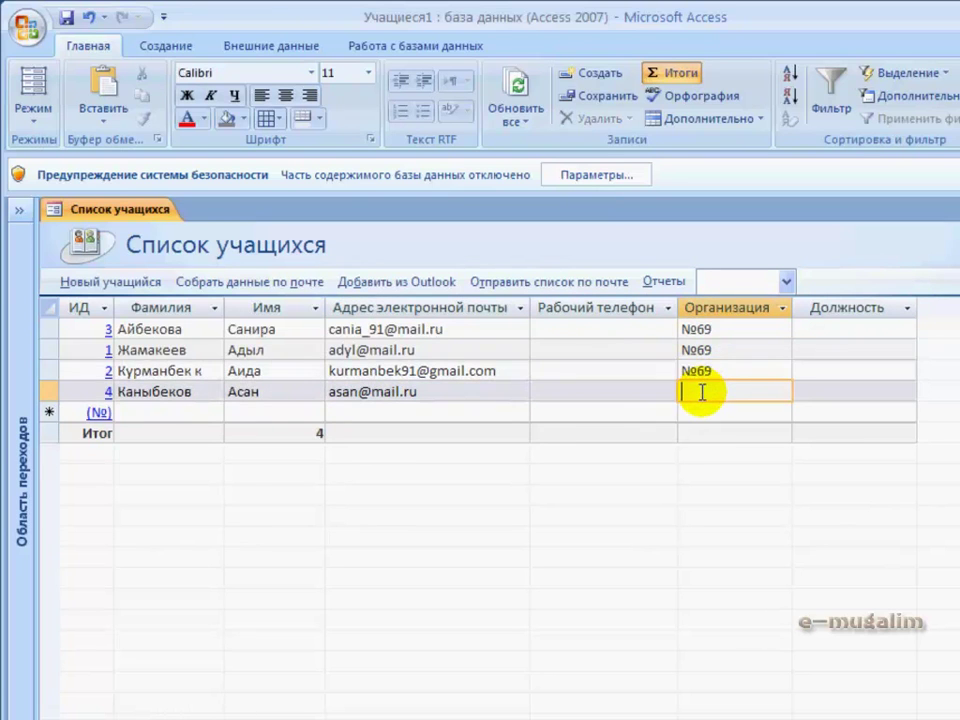
key("ctrl+v")
left_click(739, 413)
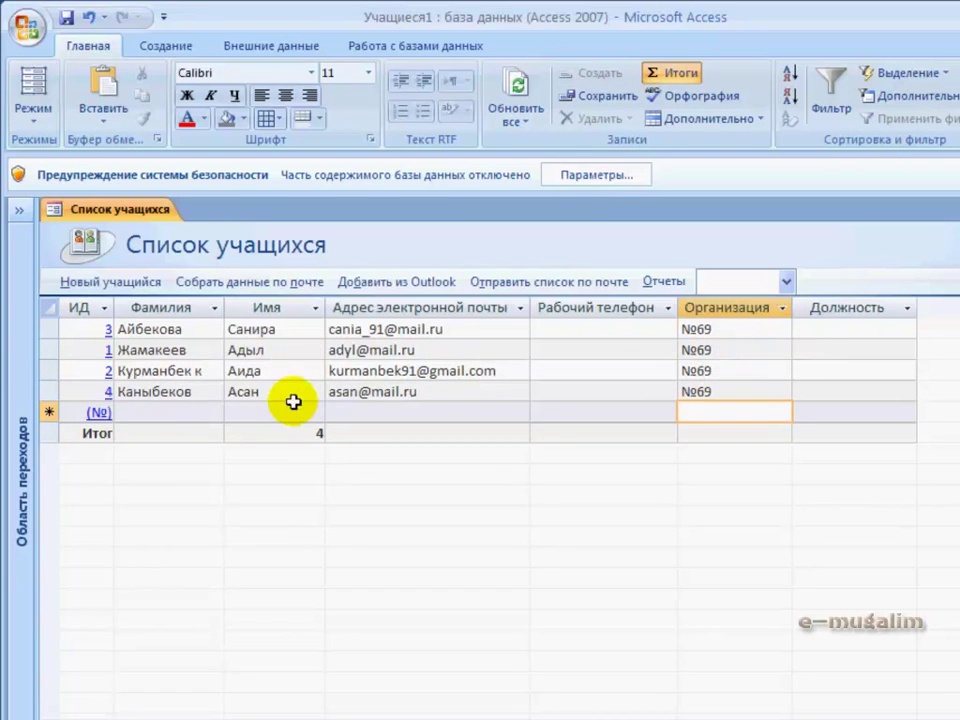
left_click(146, 412)
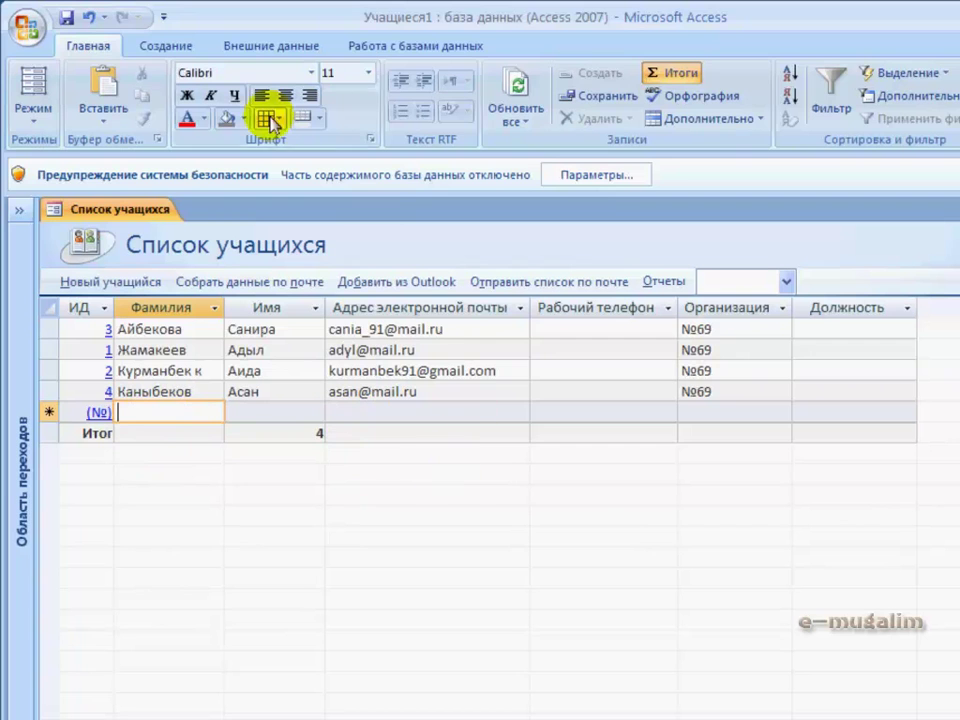
- Create the Факультет1 database from the local Факультет template
left_click(44, 38)
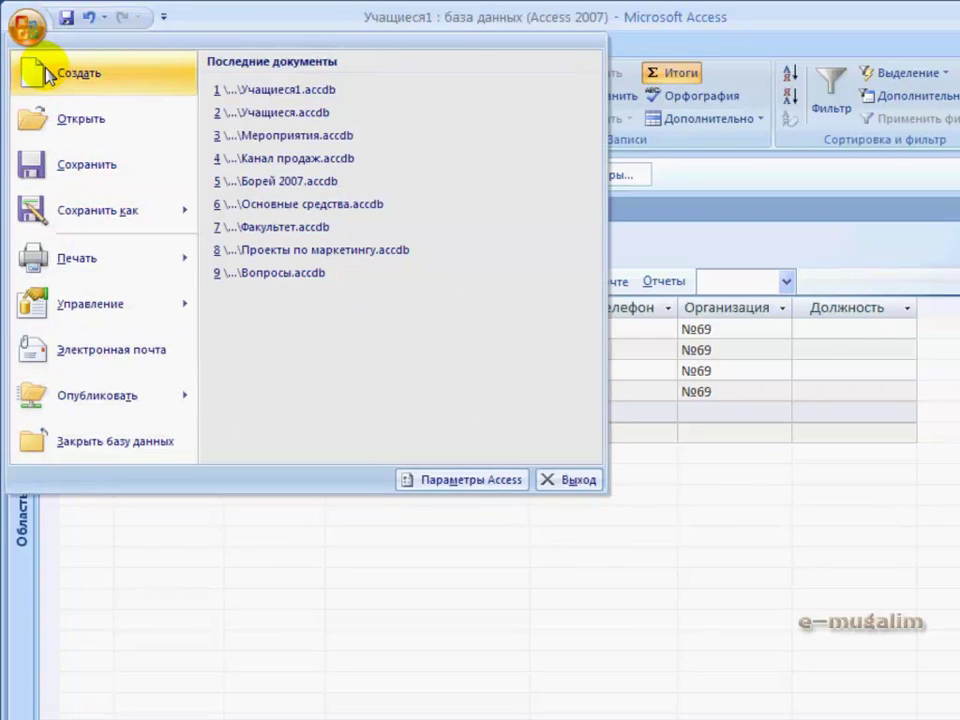
left_click(46, 70)
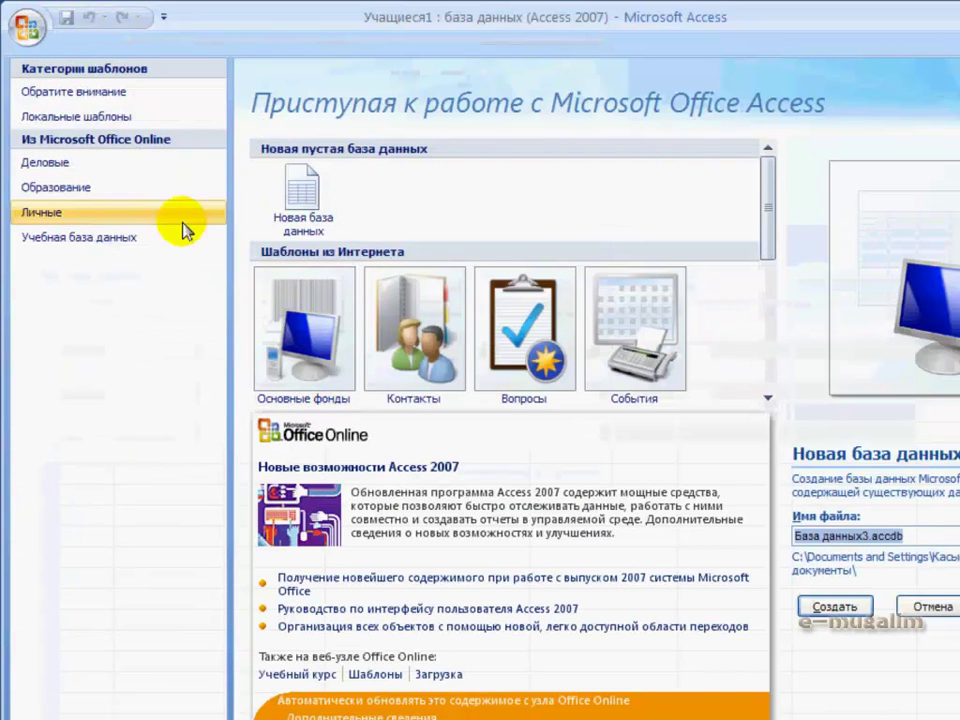
left_click(88, 119)
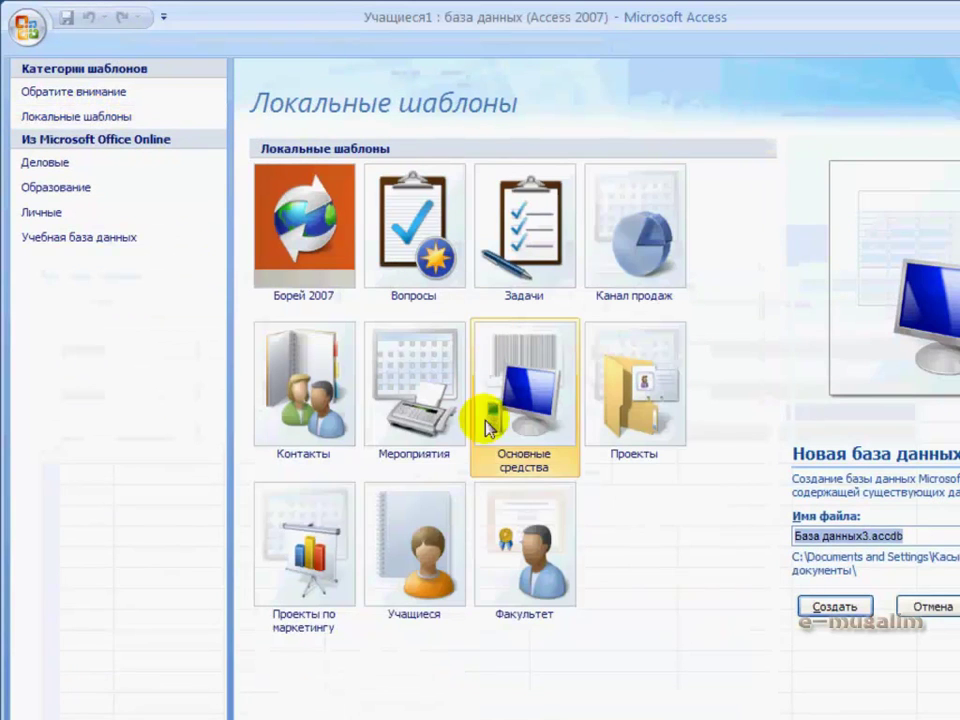
left_click(500, 578)
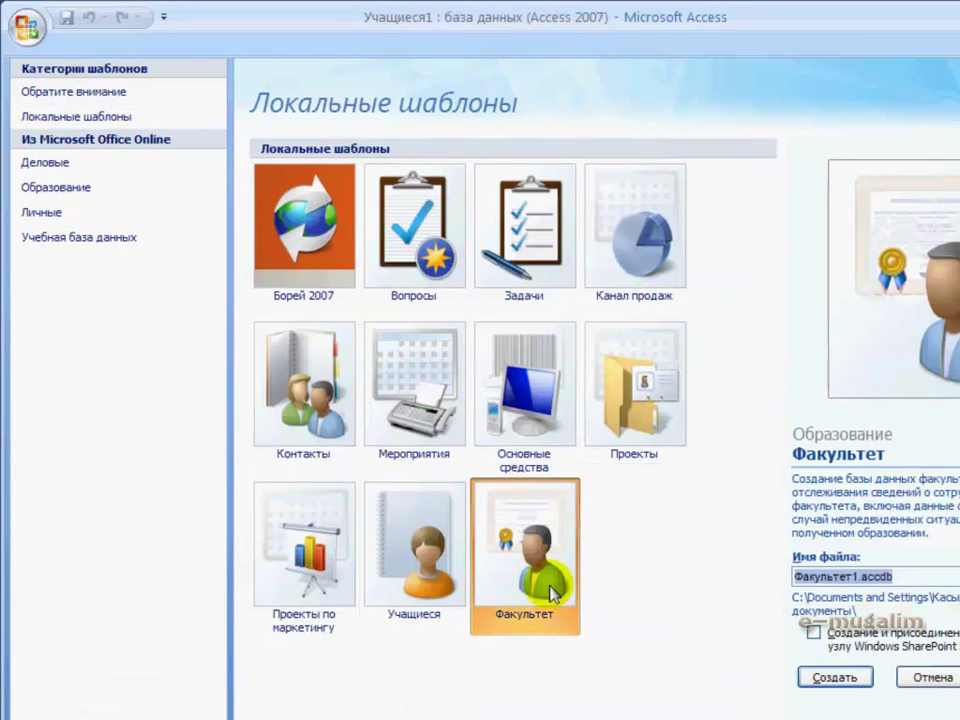
left_click(828, 680)
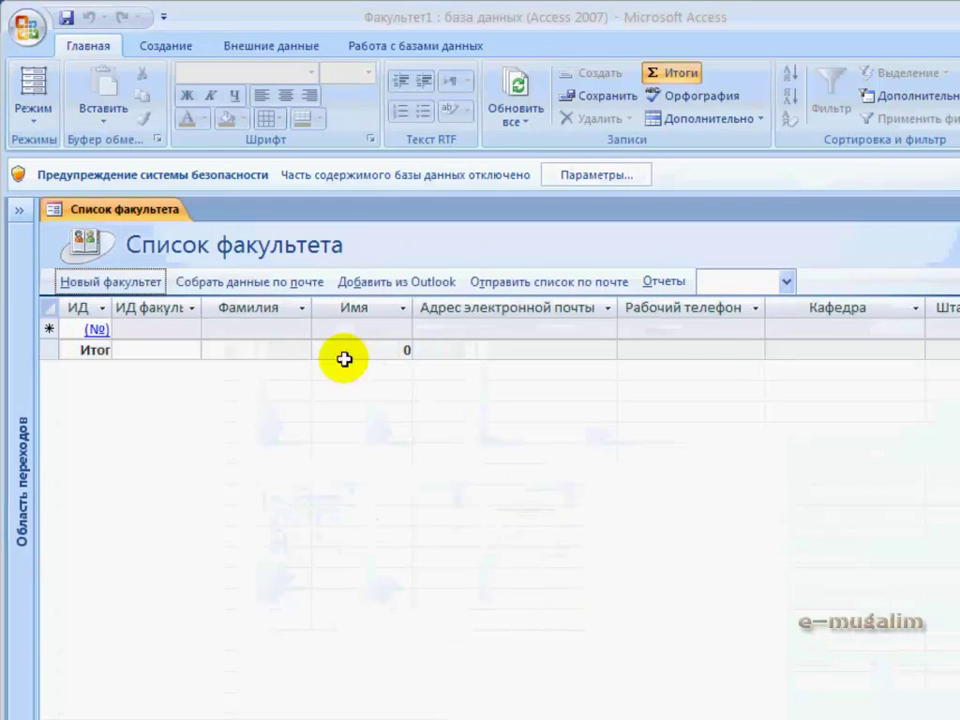
- Open the Сведения о факультете form from the new-record row's (№) link
left_click(133, 328)
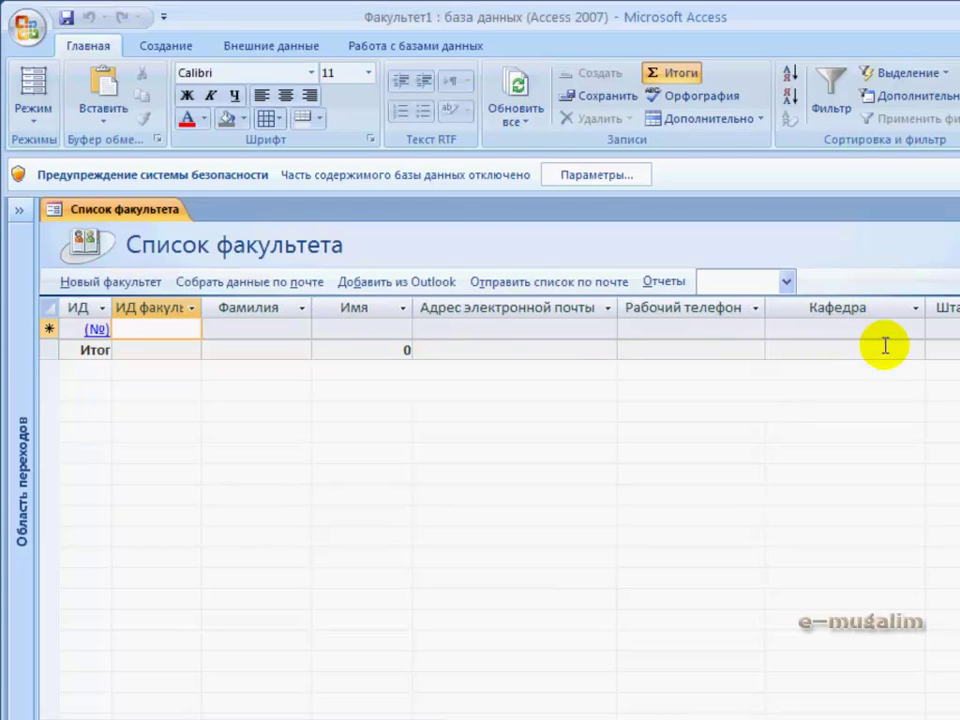
left_click_drag(735, 719, 669, 717)
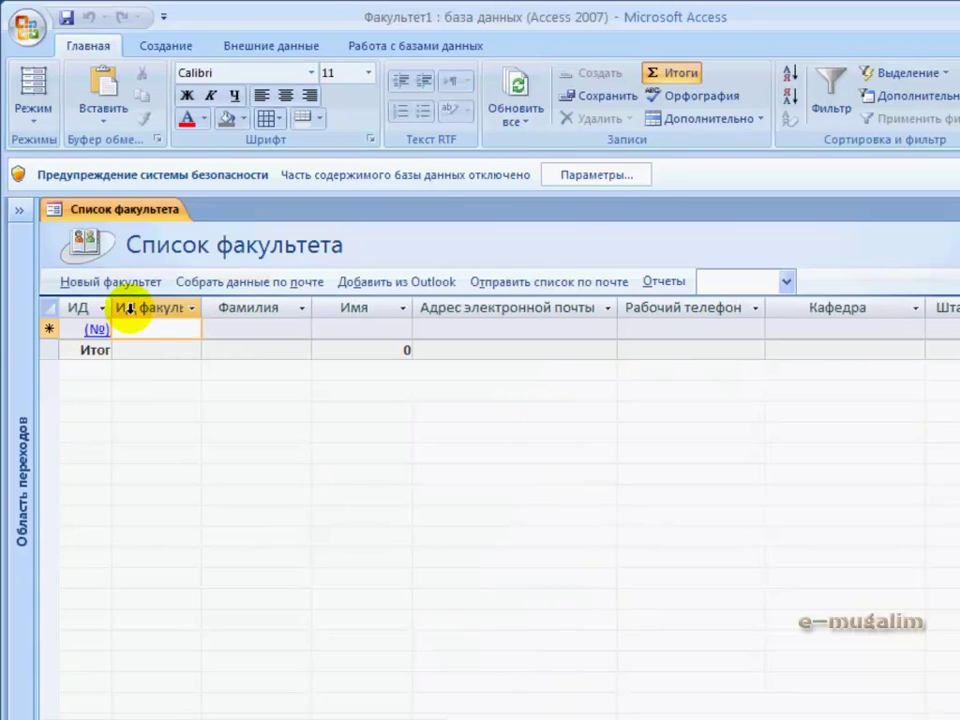
left_click(96, 330)
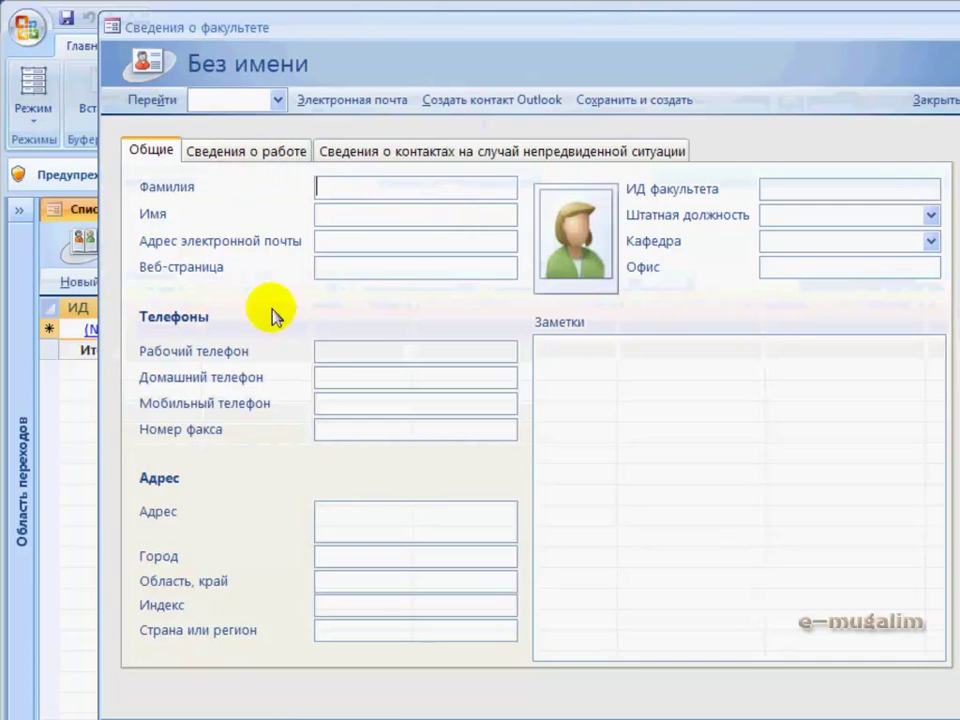
- View the Сведения о работе and emergency contact pages, then close the faculty form
left_click(264, 153)
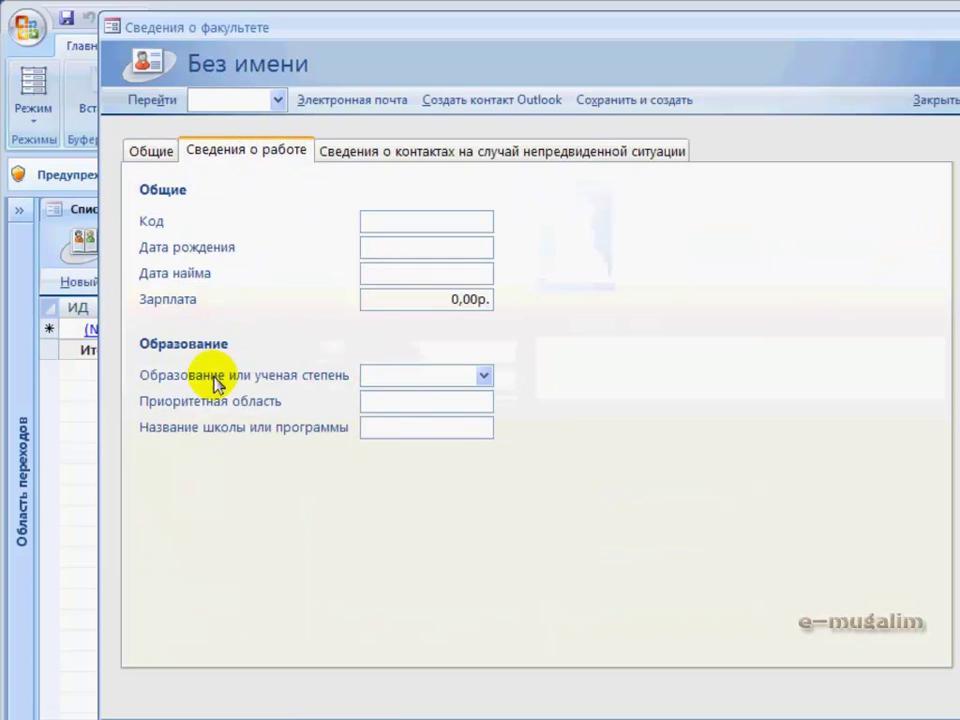
left_click(402, 160)
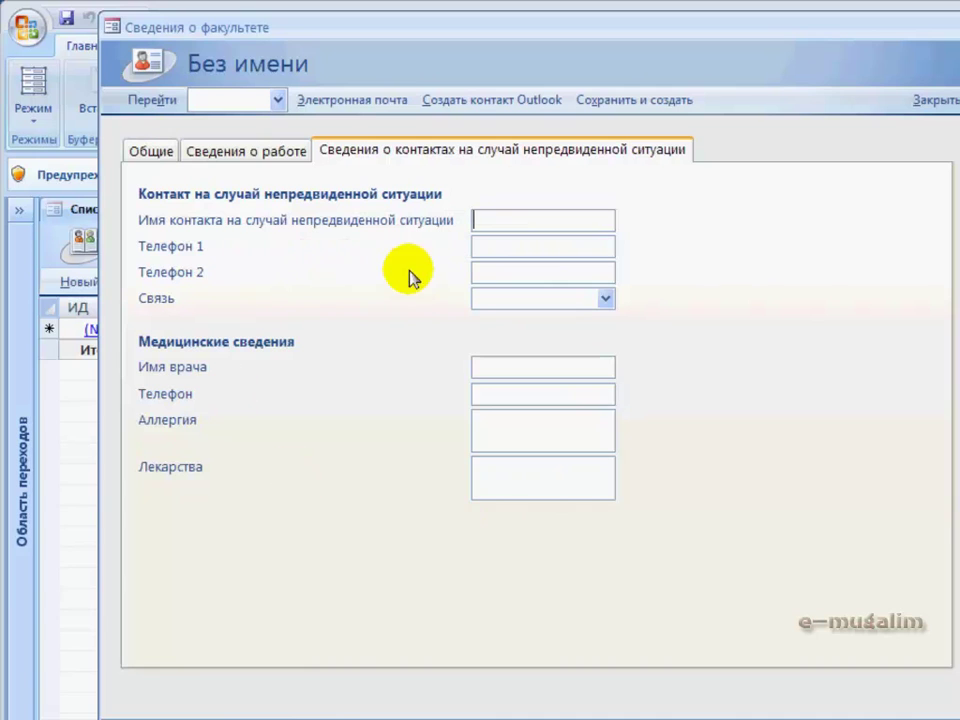
left_click(930, 99)
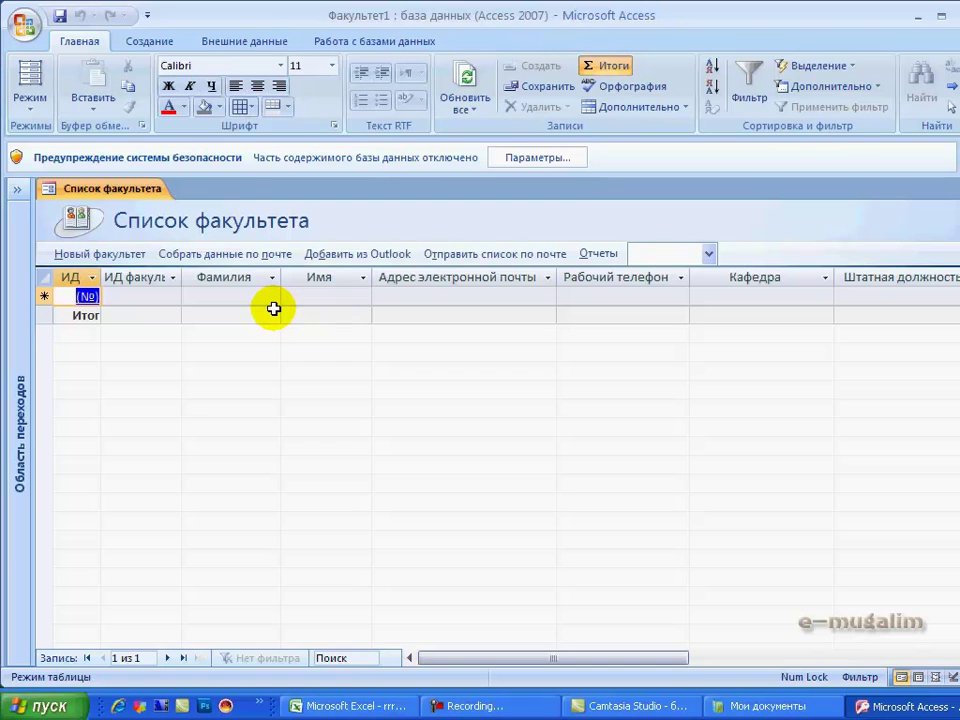
left_click(22, 22)
left_click(38, 66)
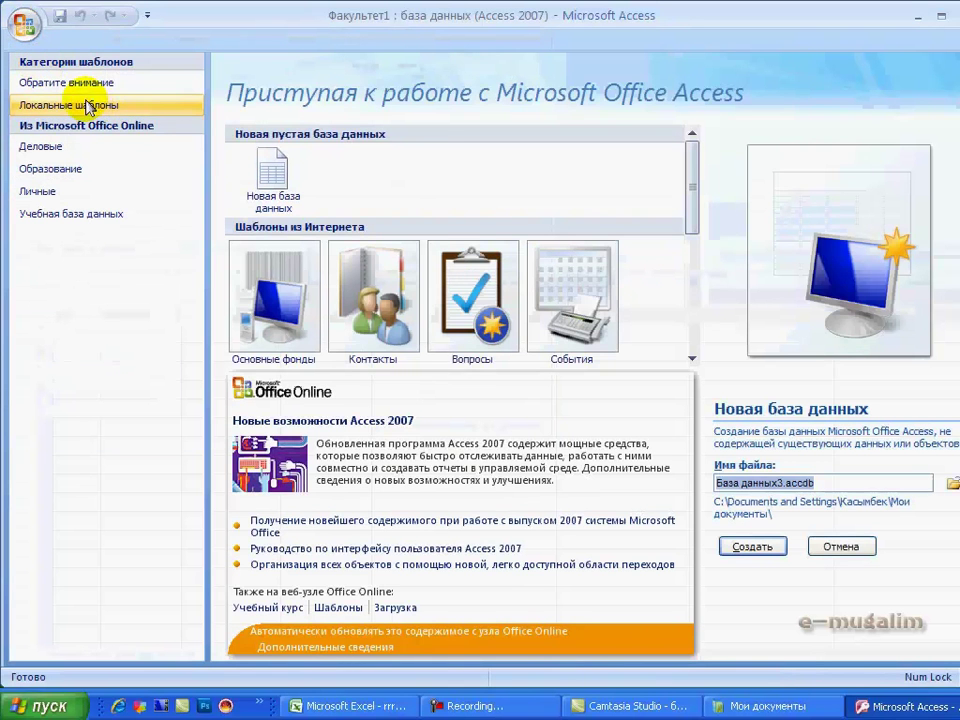
left_click(132, 107)
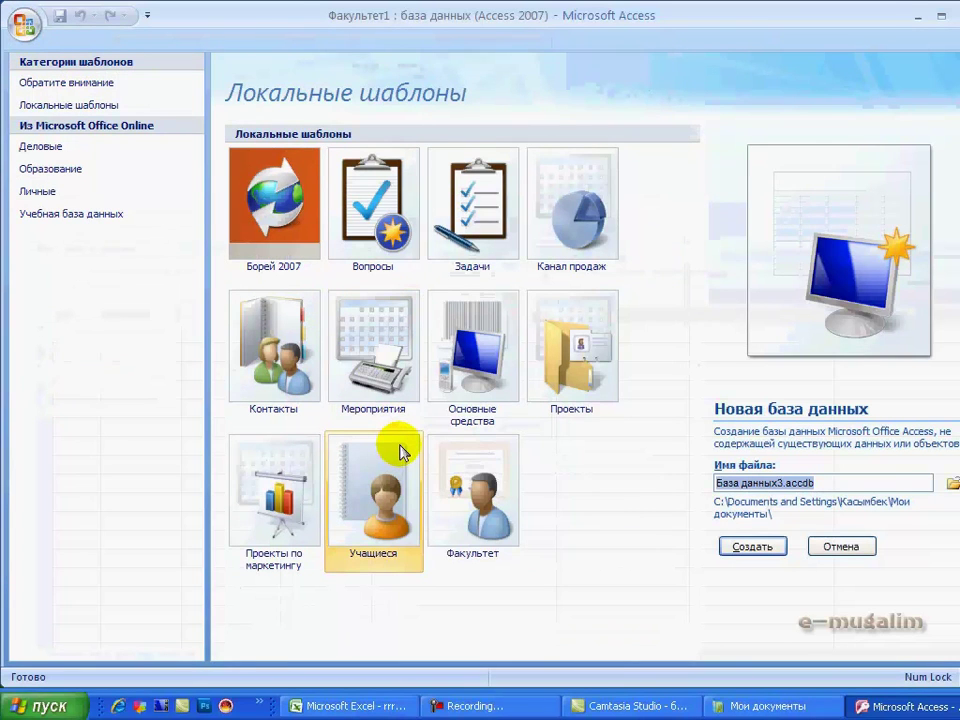
mouse_move(400, 452)
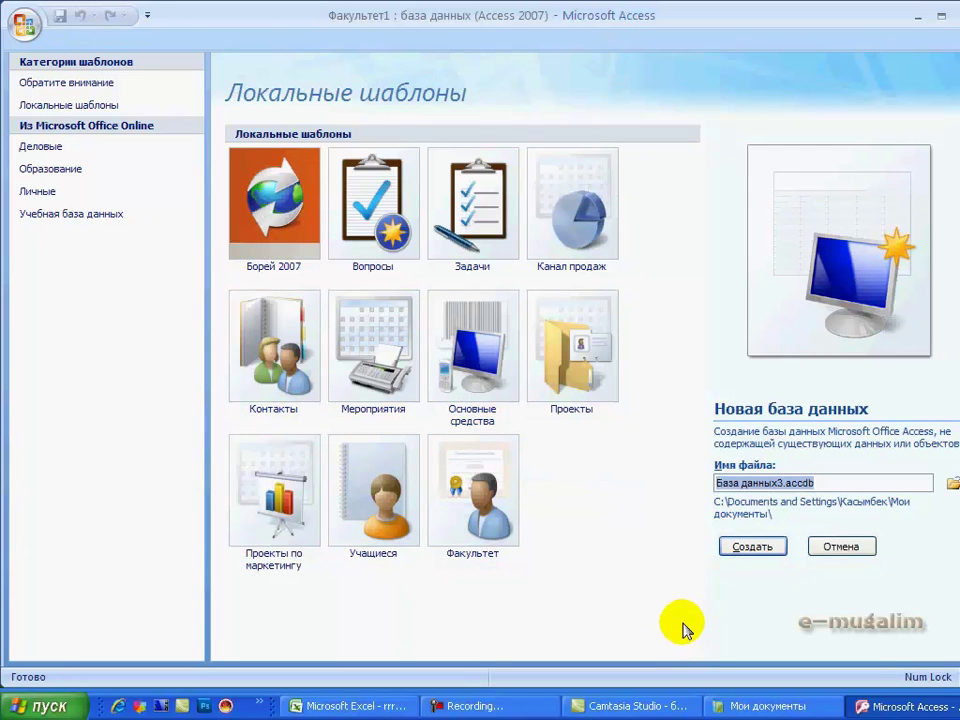
left_click(836, 547)
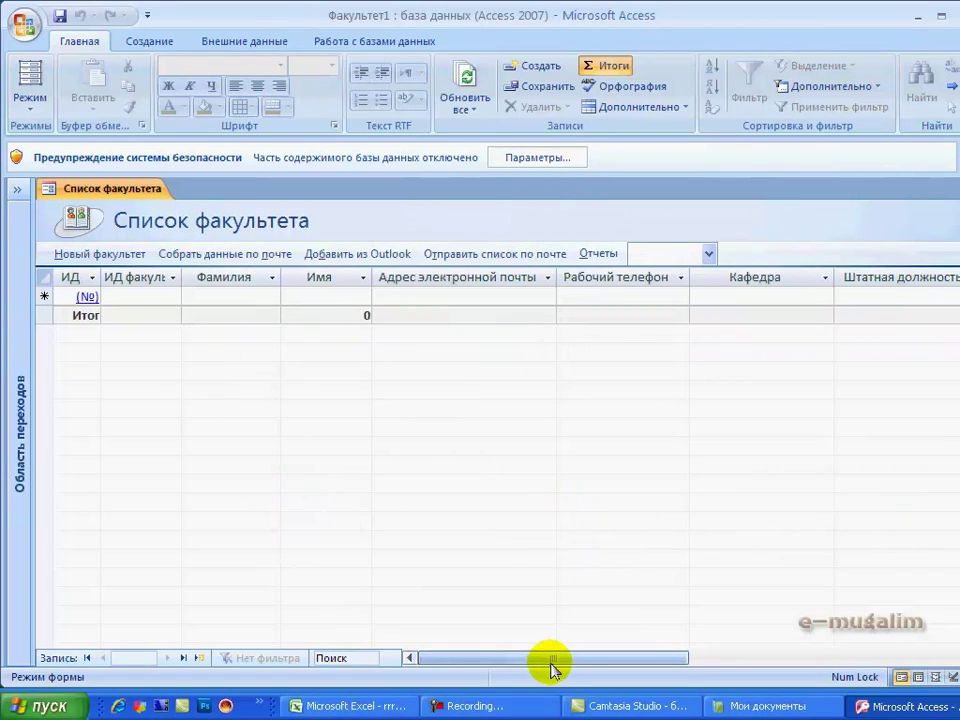
mouse_move(553, 663)
left_mouse_down()
mouse_move(797, 669)
mouse_move(543, 666)
left_mouse_up()
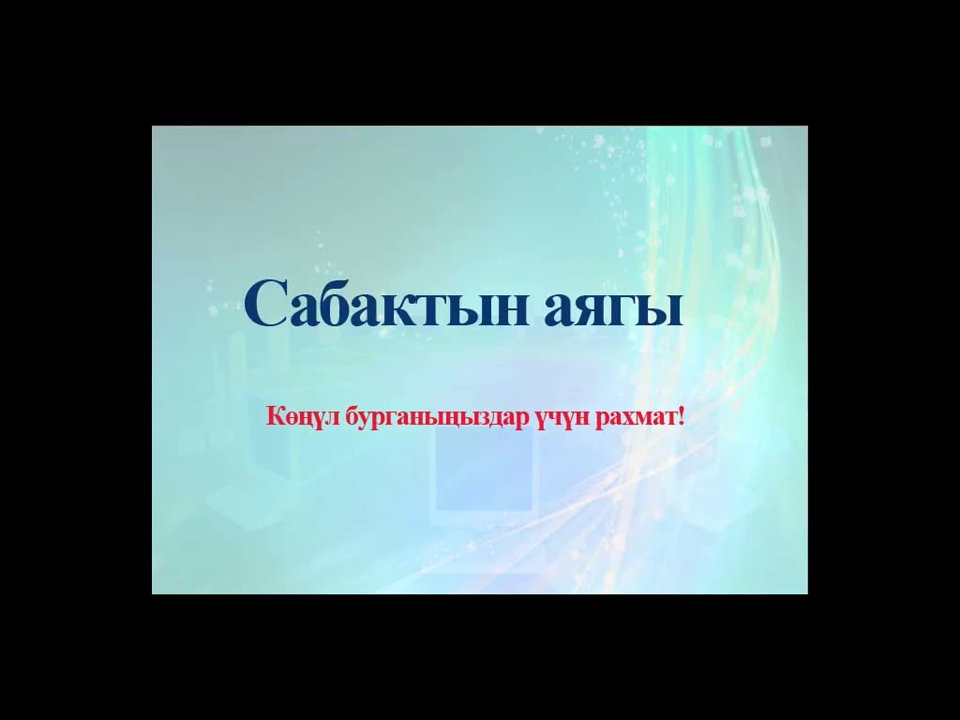